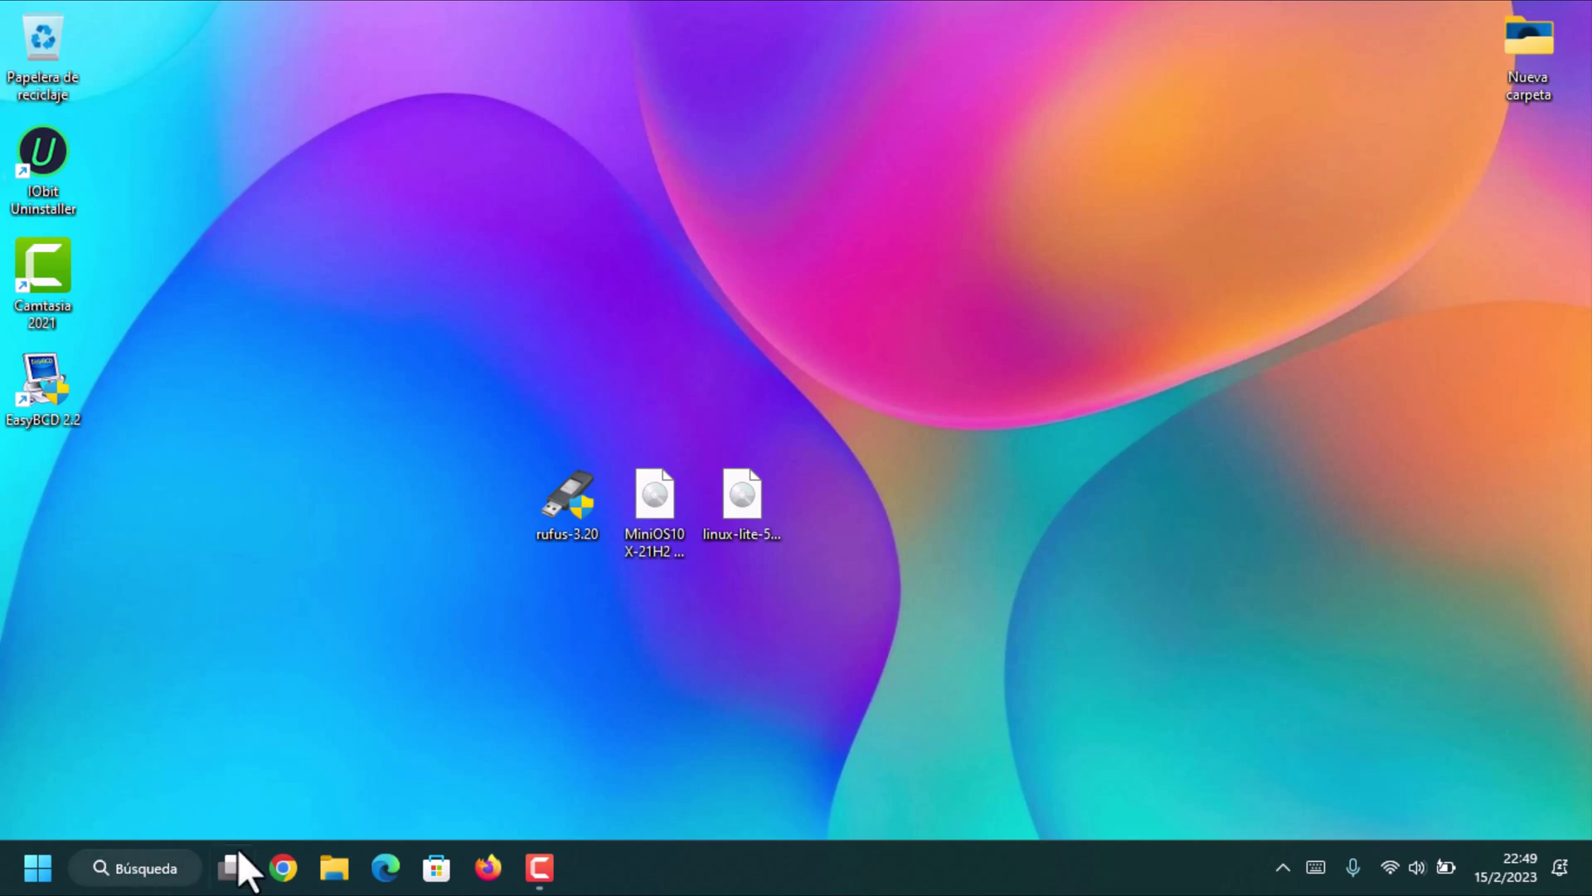
Quick-format the MEMORIA USB (G:) drive as FAT32 with 16 kilobytes allocation units in File Explorer, then close the window.
key("super+e")
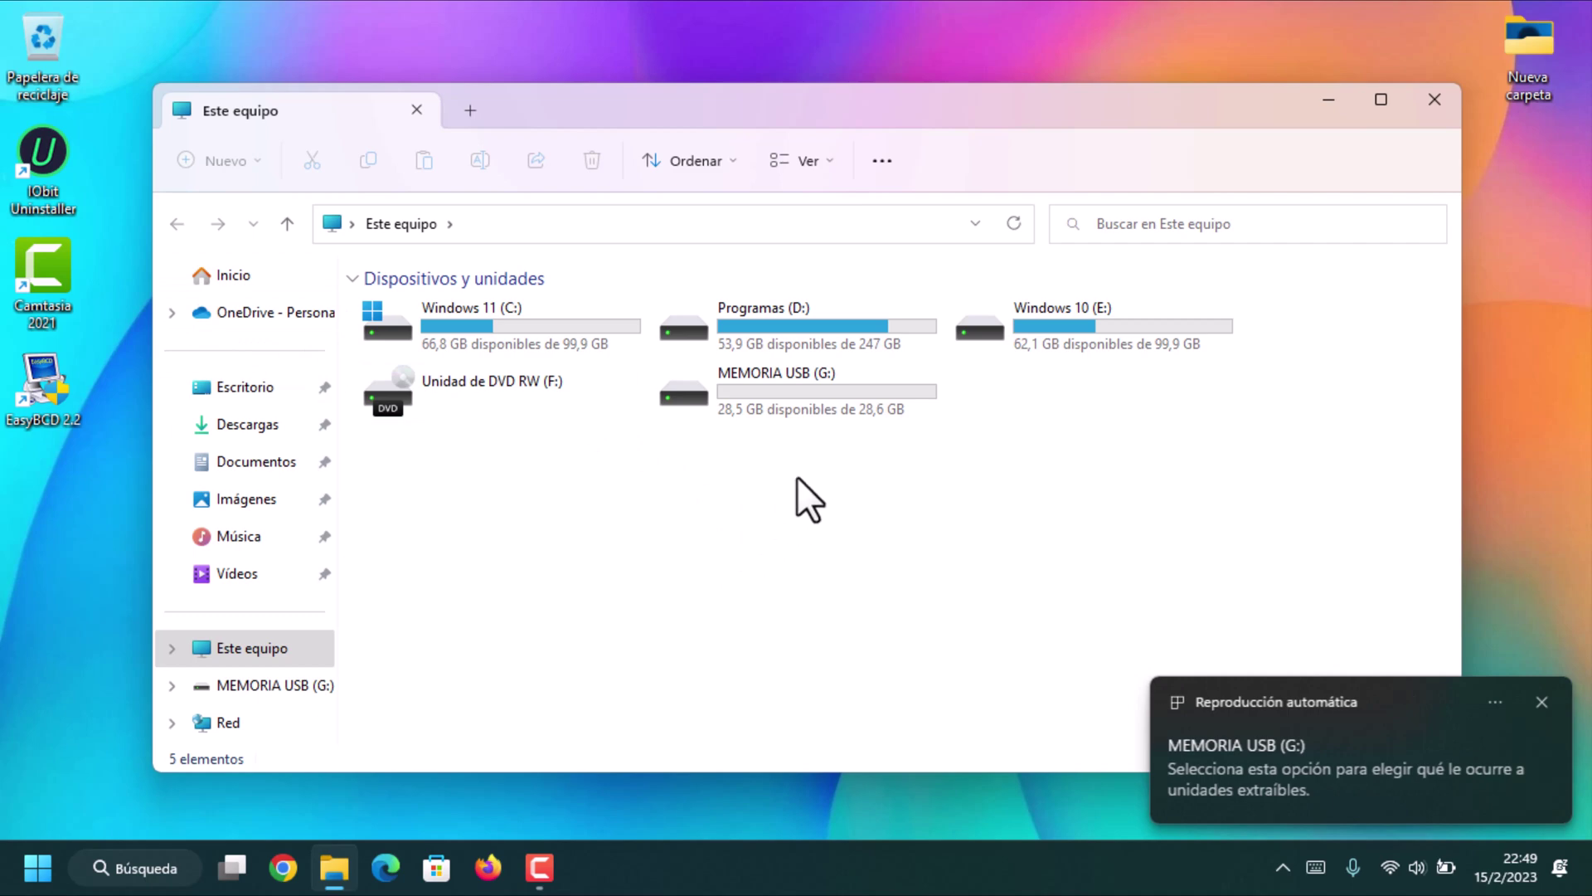
left_click(743, 396)
right_click(743, 393)
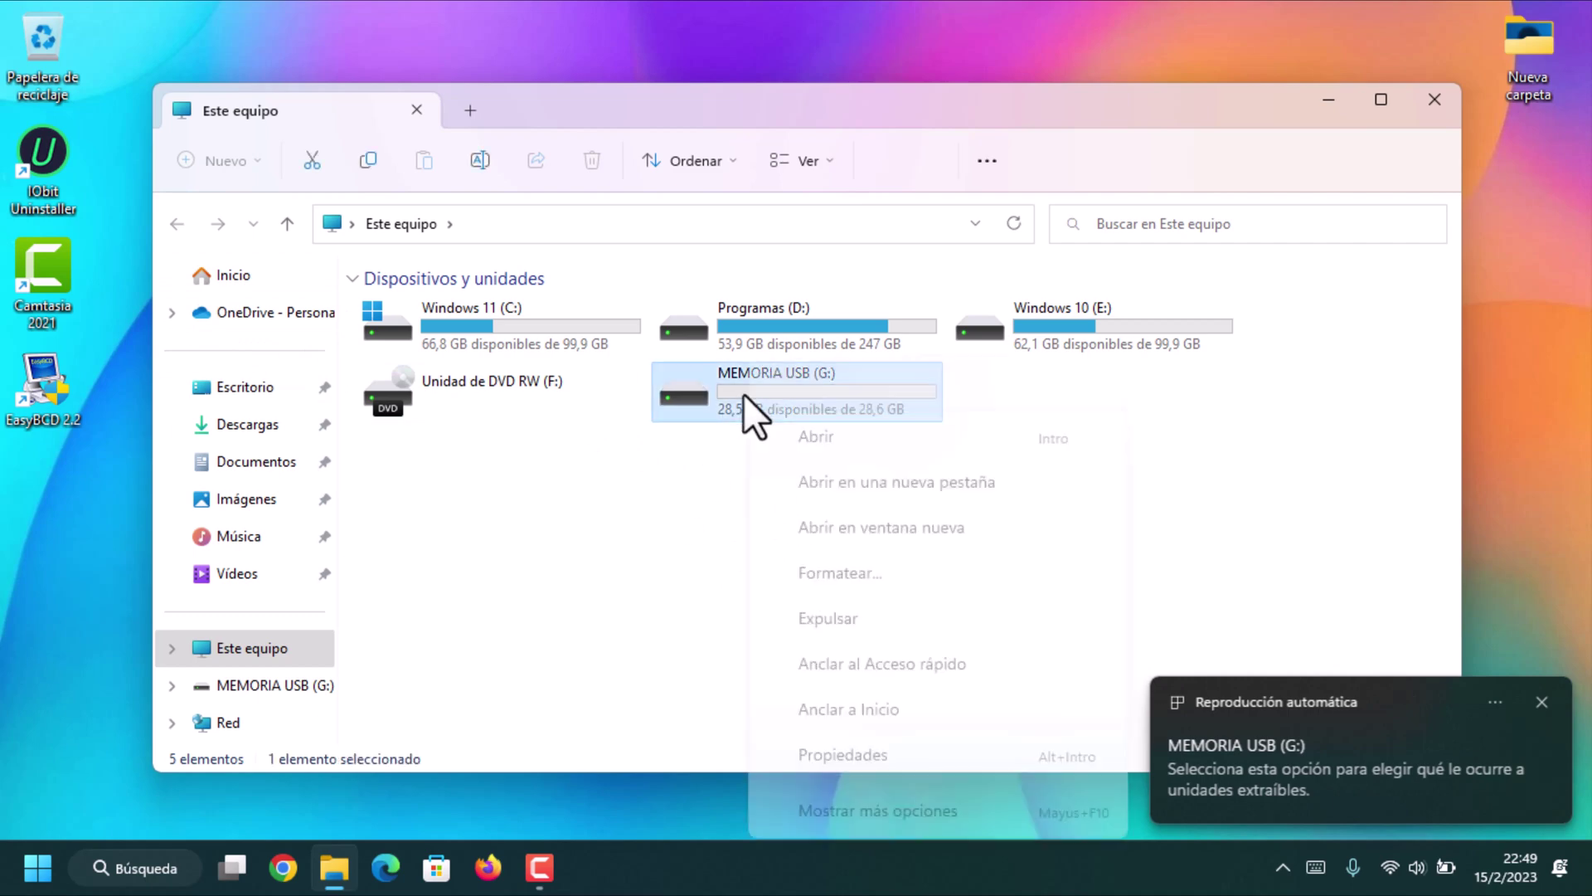
left_click(852, 546)
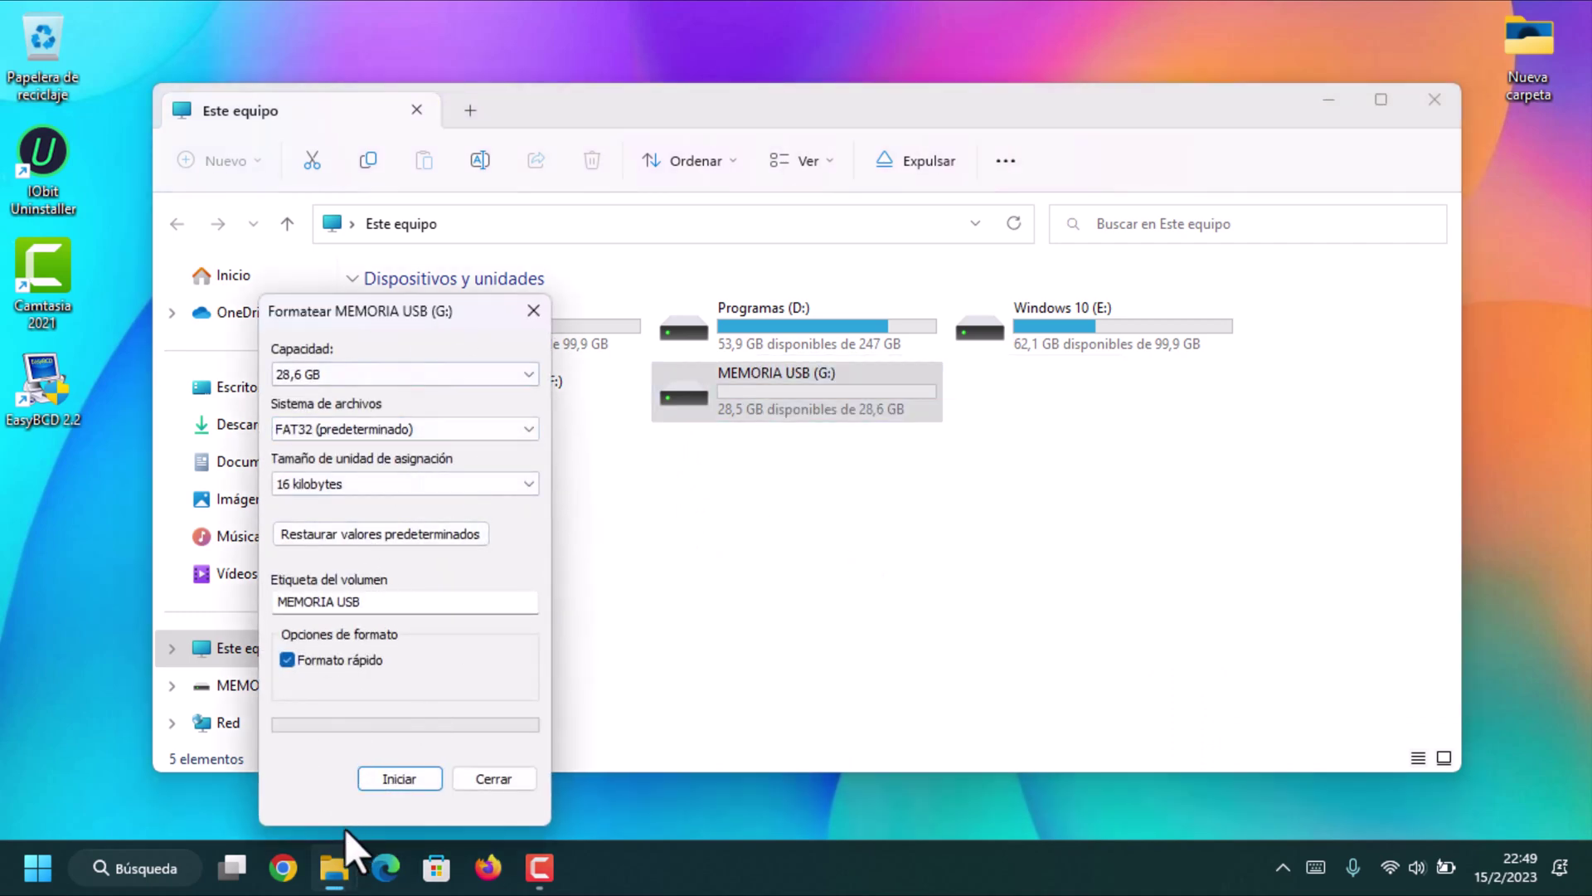
left_click(392, 772)
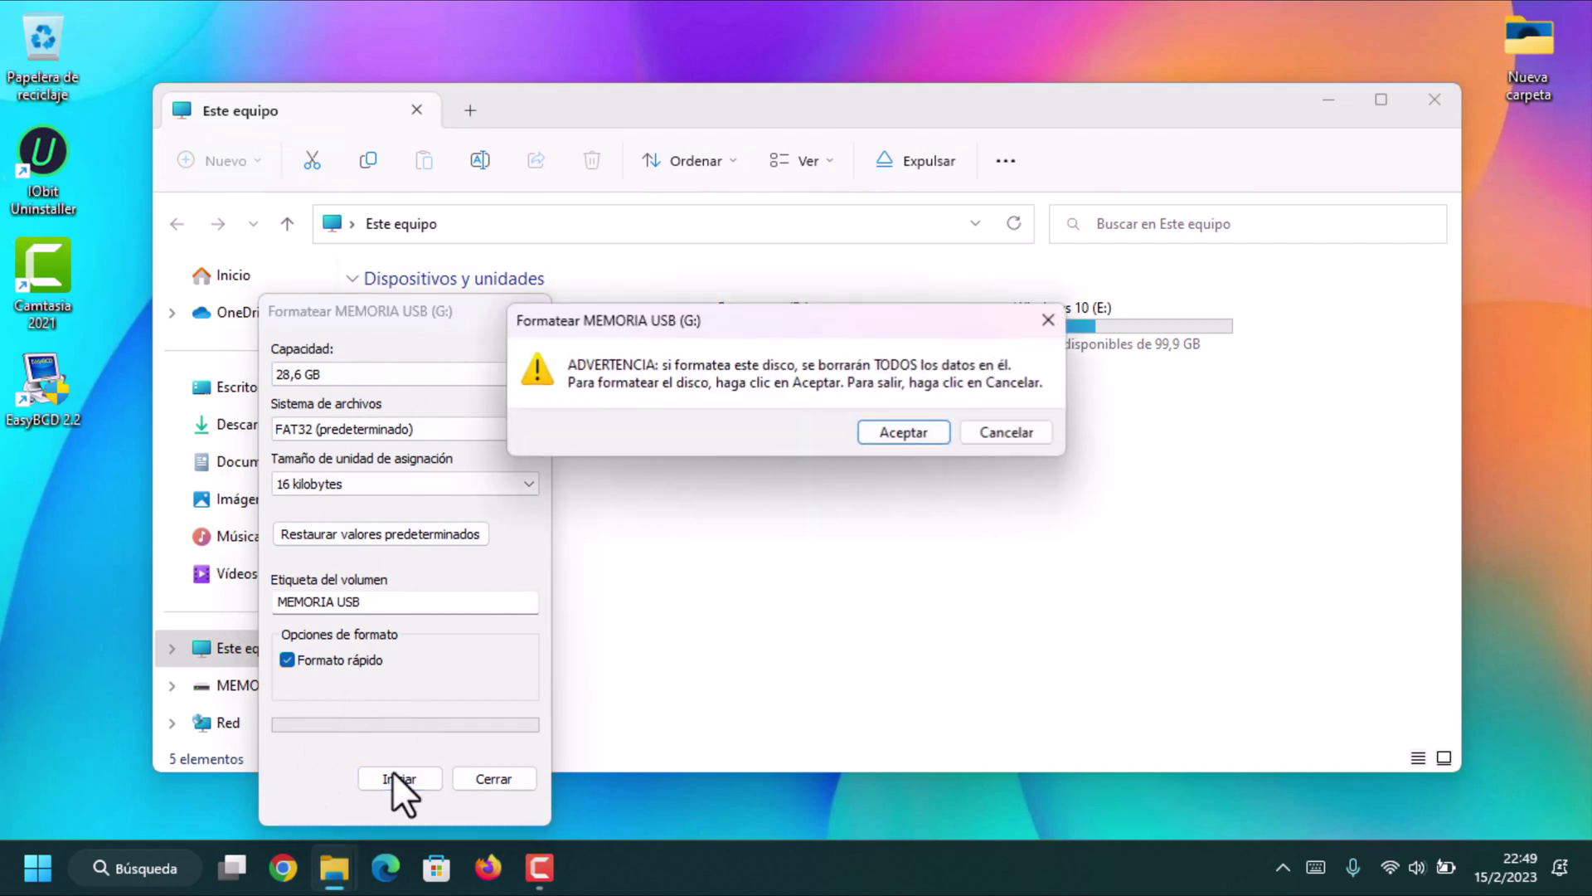
left_click(923, 433)
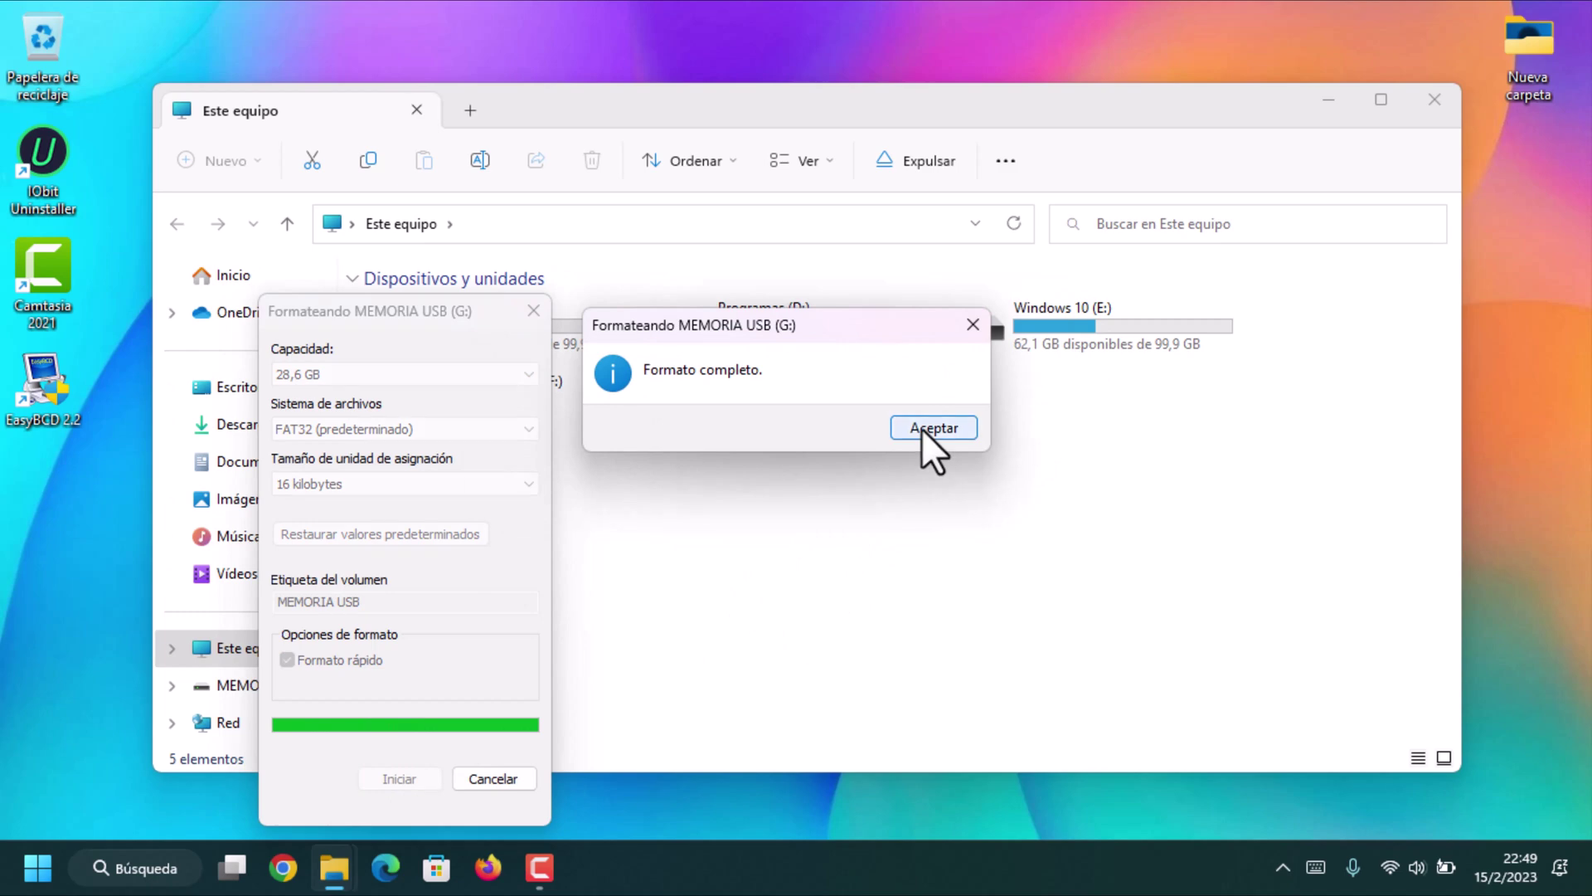
left_click(922, 429)
left_click(492, 778)
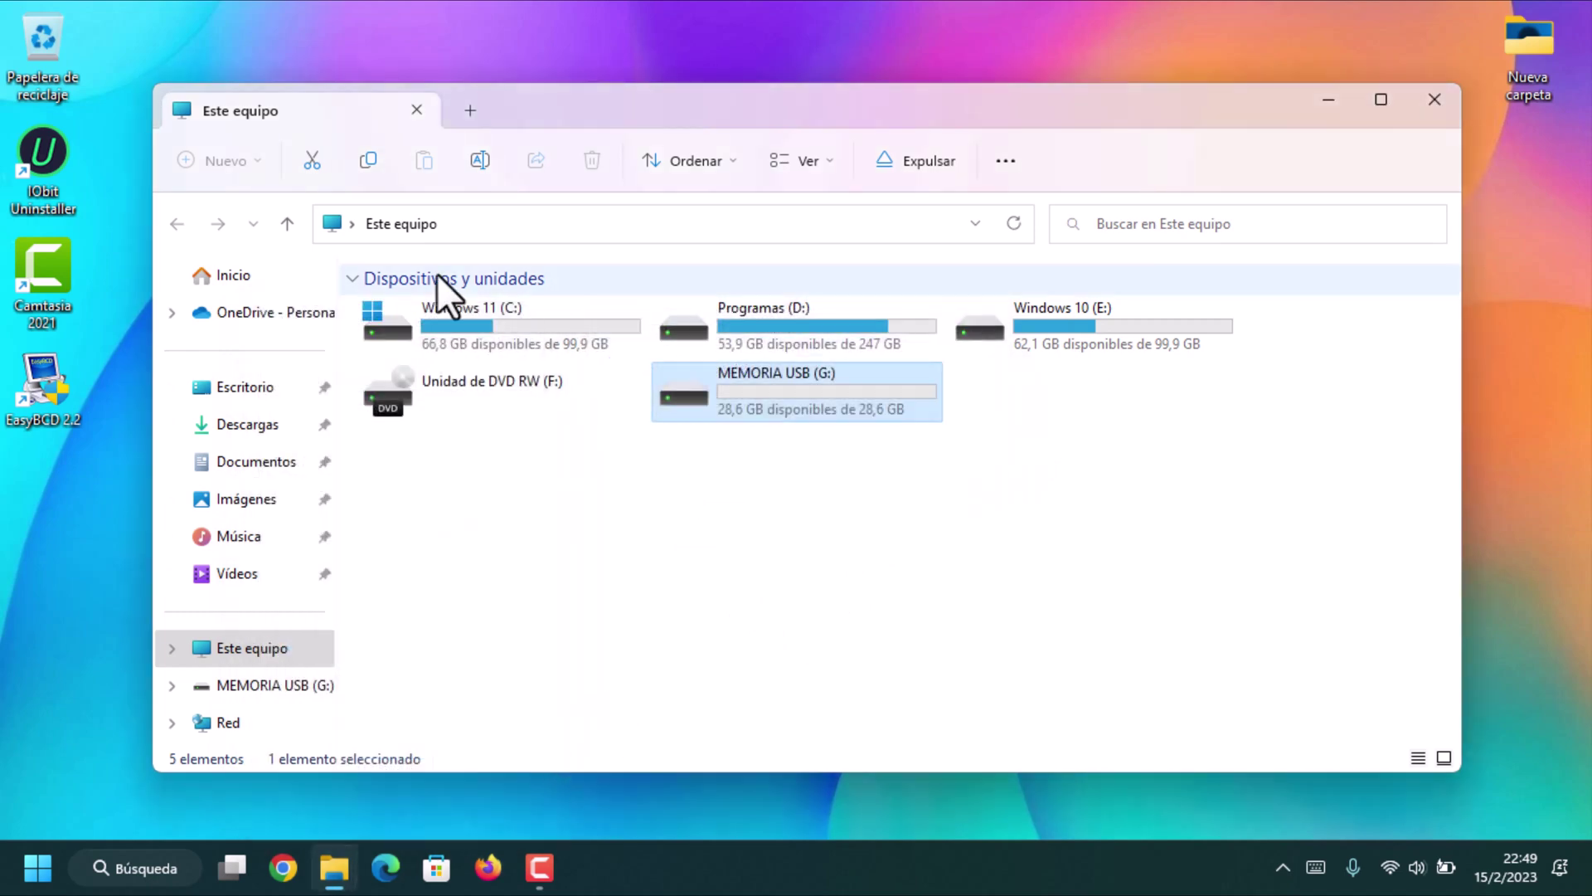
left_click(1422, 101)
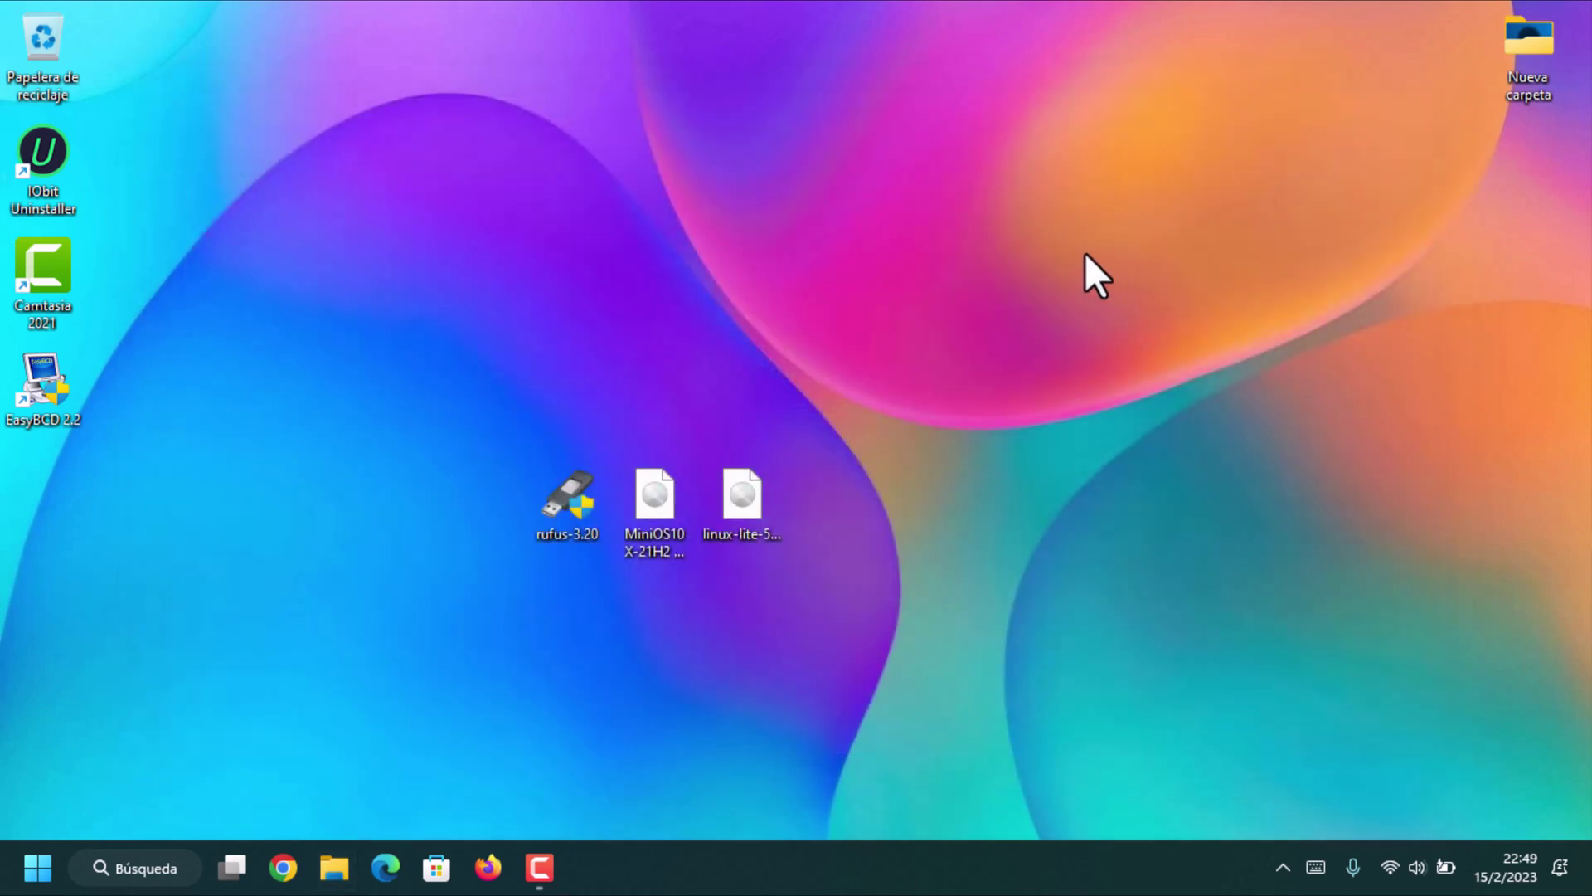
Run rufus-3.20 from the desktop as administrator and choose MEMORIA USB (G:) as the target device.
right_click(559, 509)
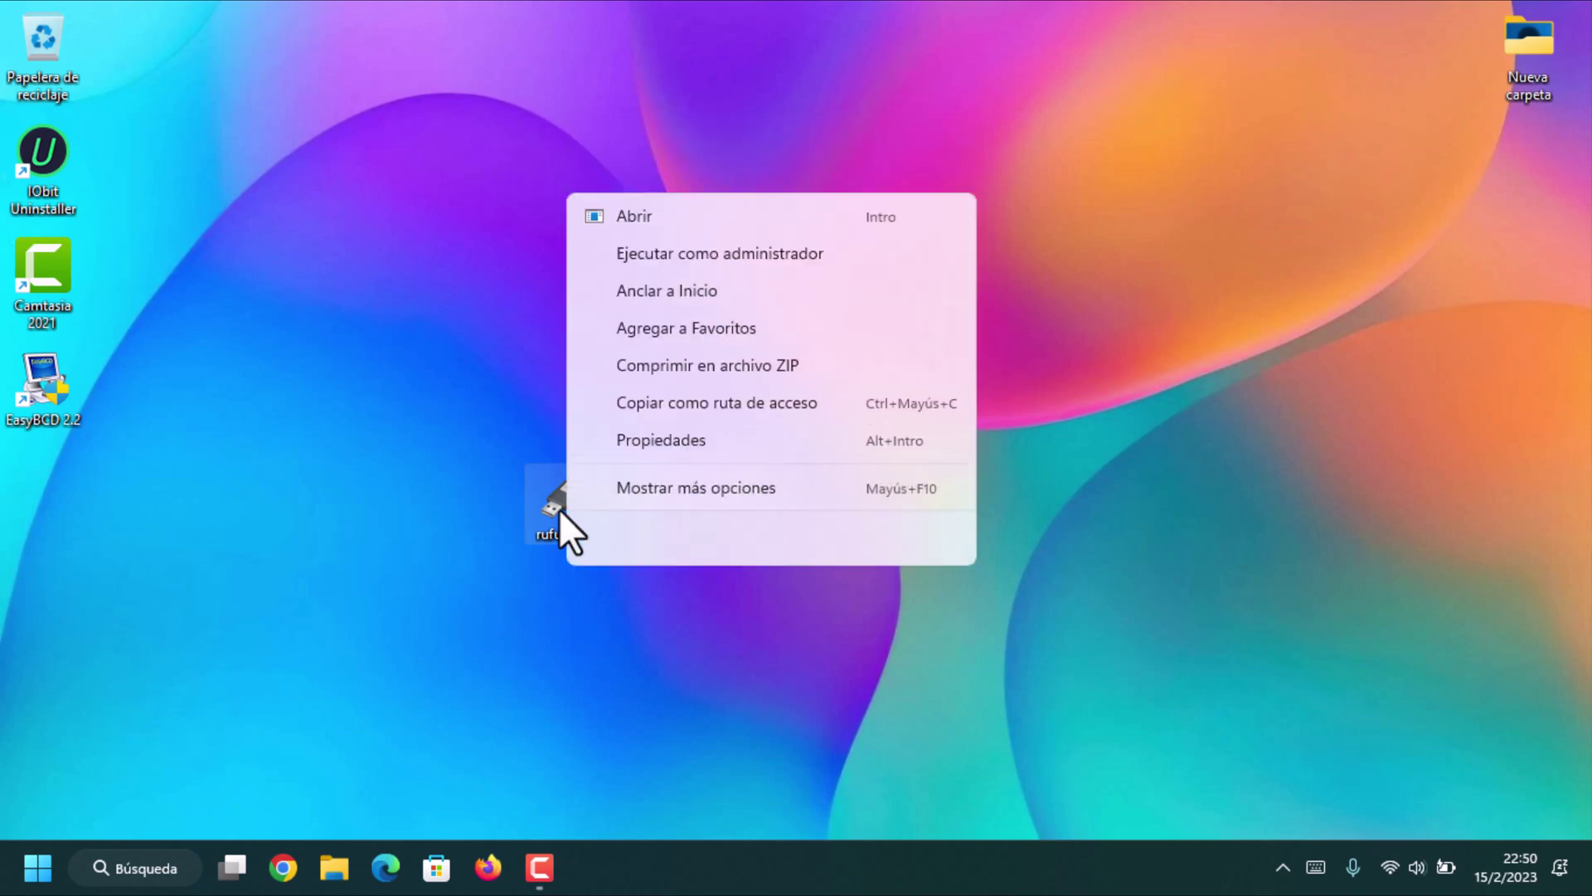
left_click(733, 253)
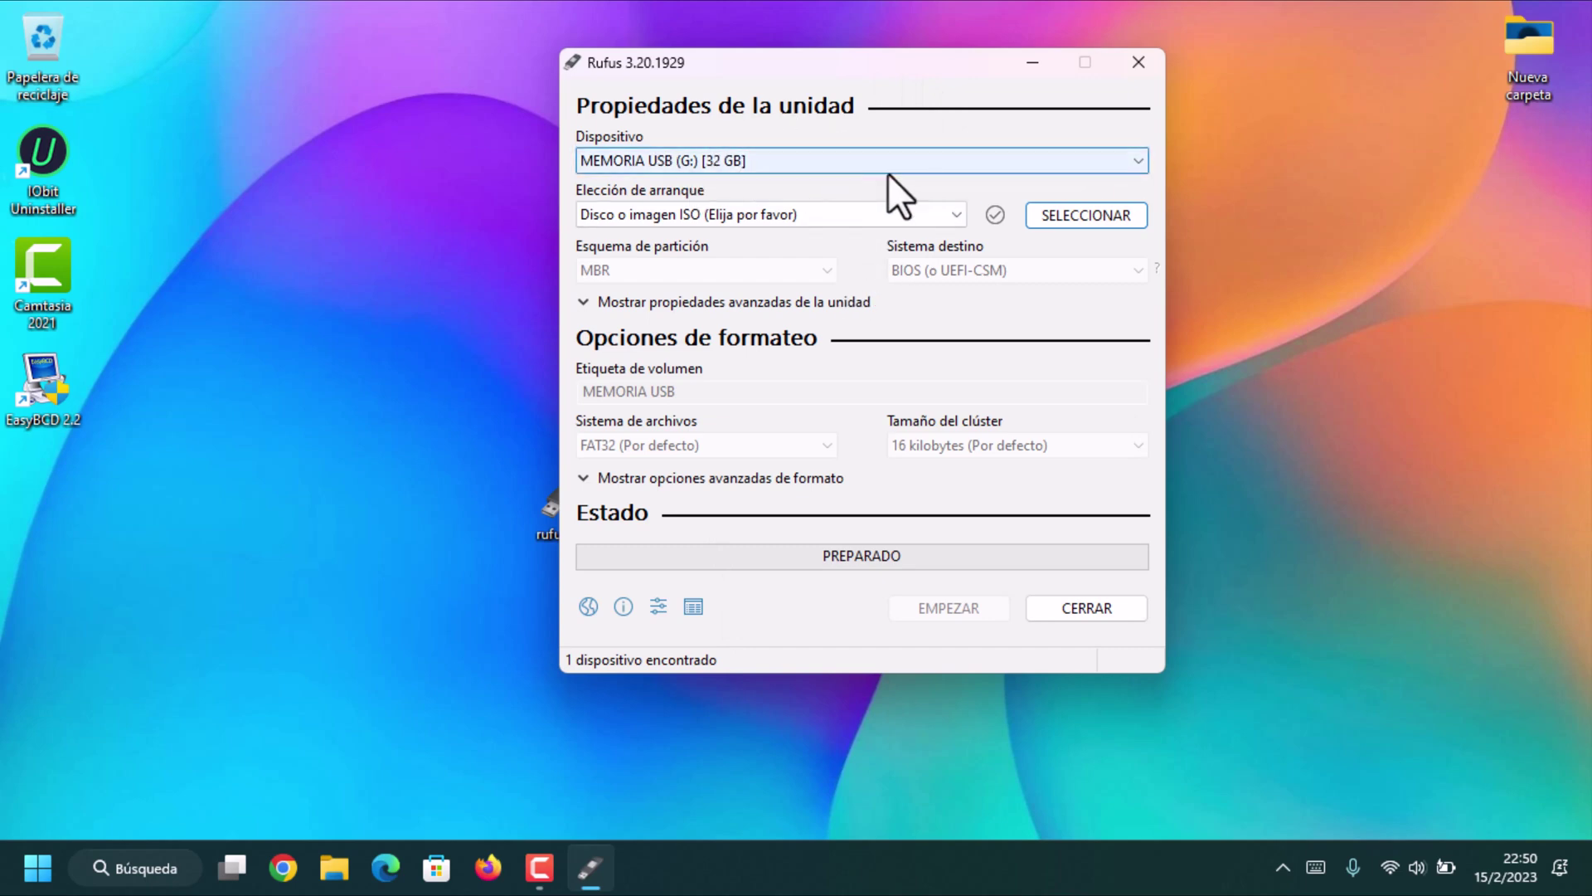
left_click(982, 159)
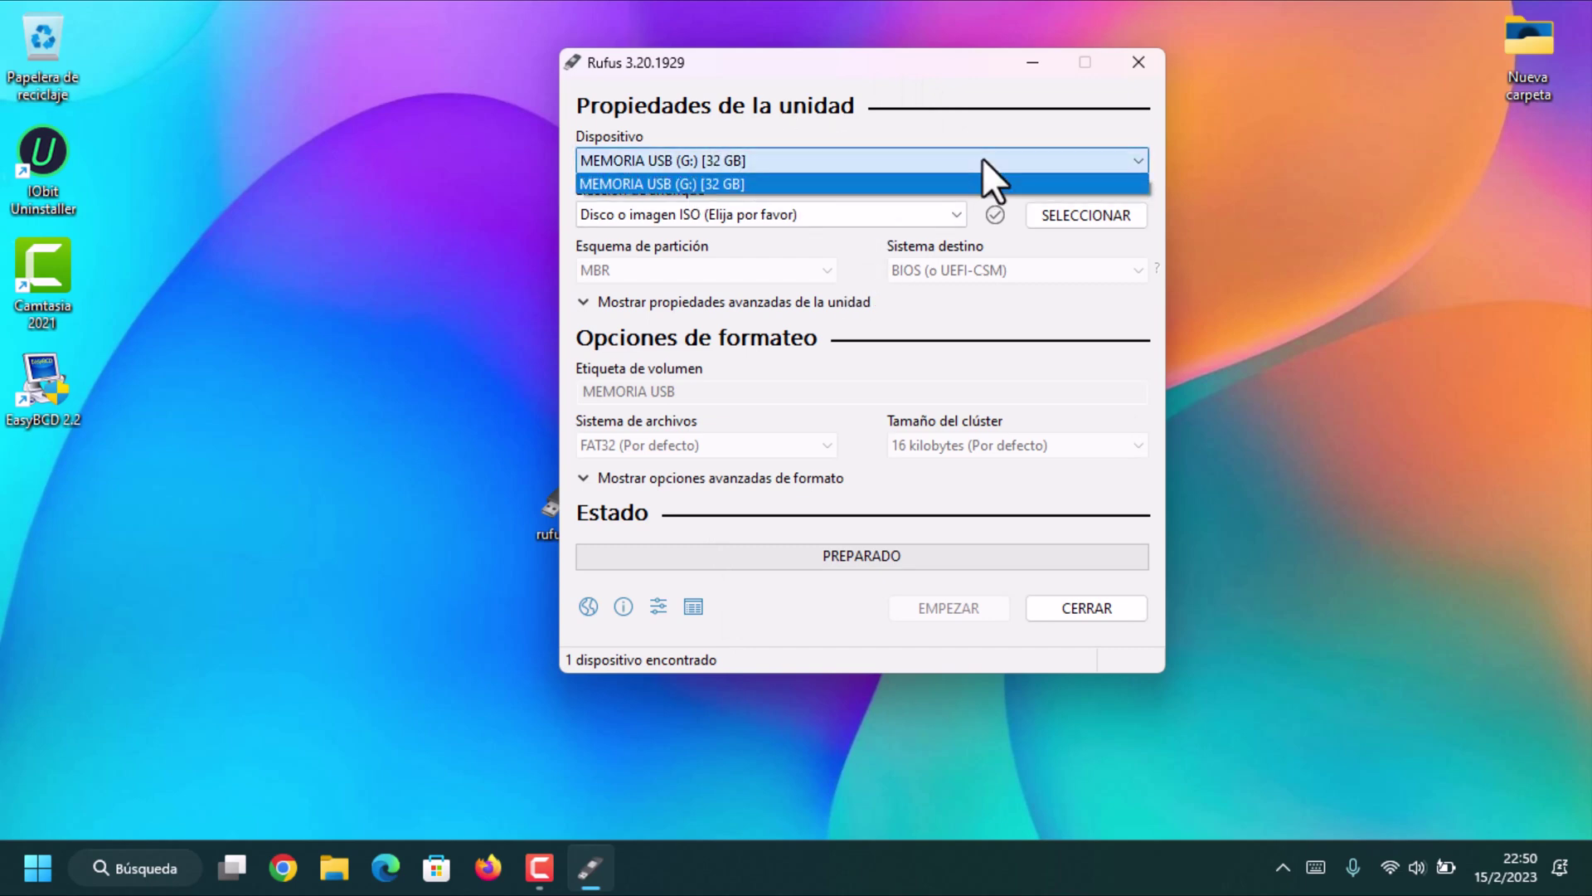
left_click(692, 179)
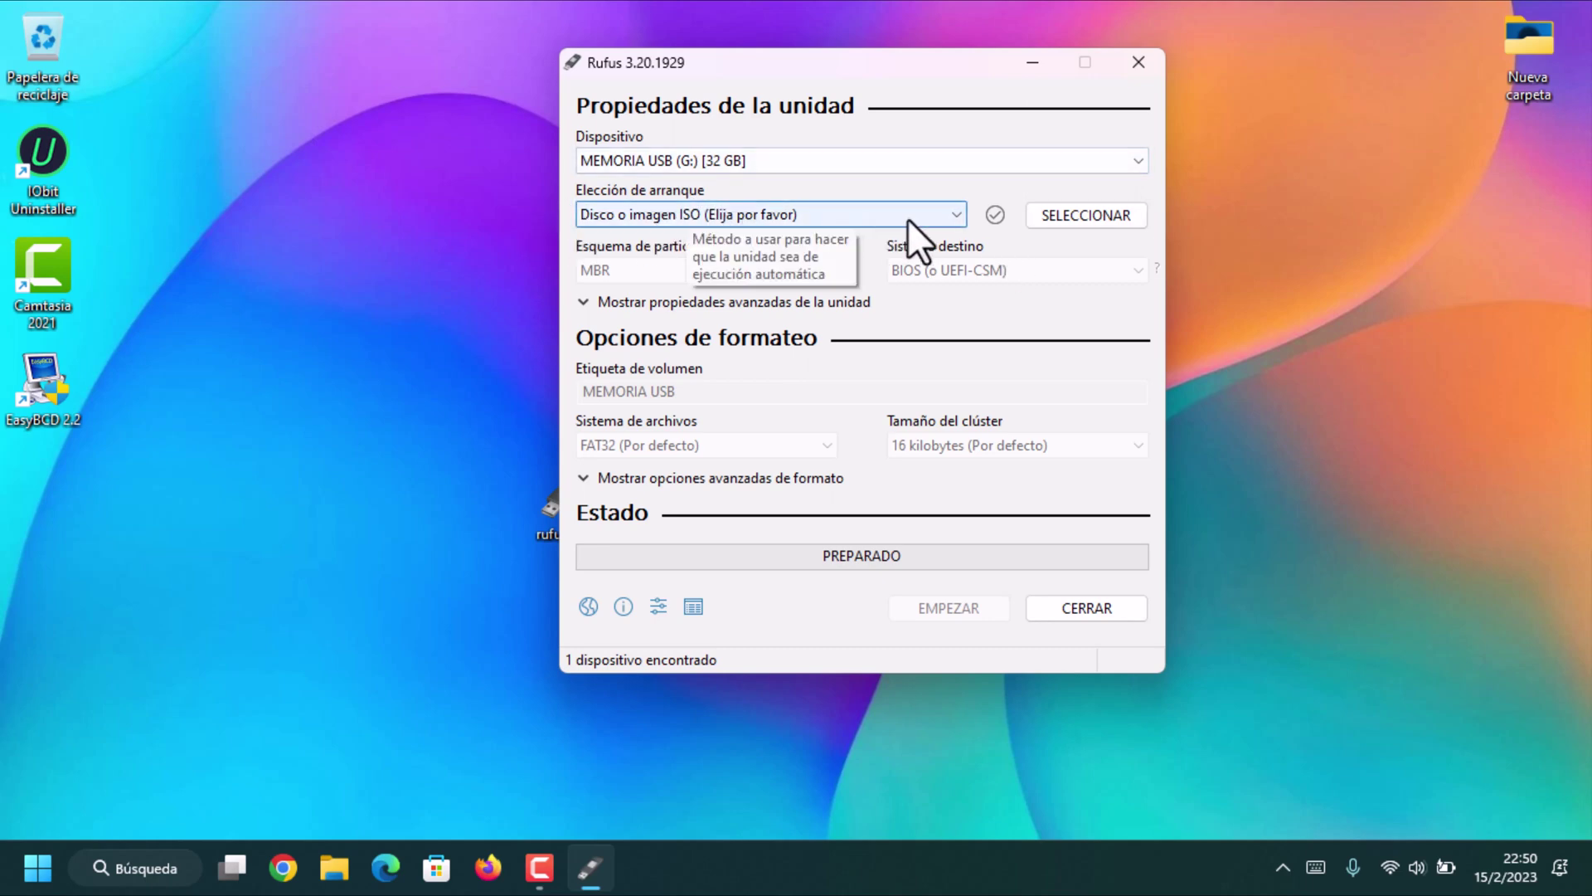
Load the linux-lite-5.0-64bit ISO image from the Escritorio folder as the boot selection.
left_click(1050, 217)
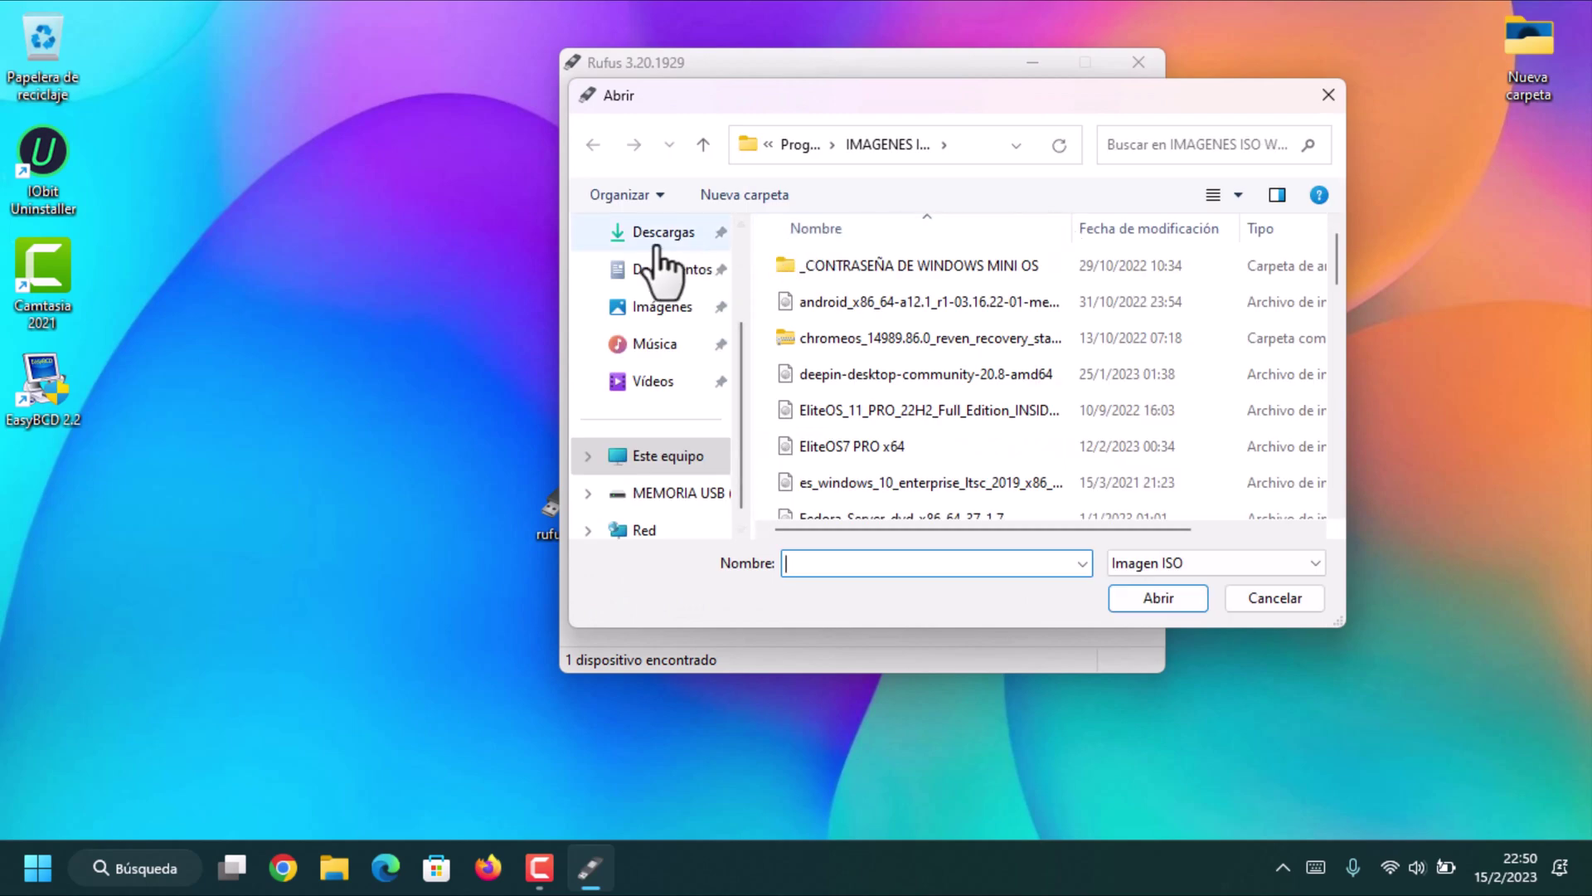
scroll(656, 248, "up", 2)
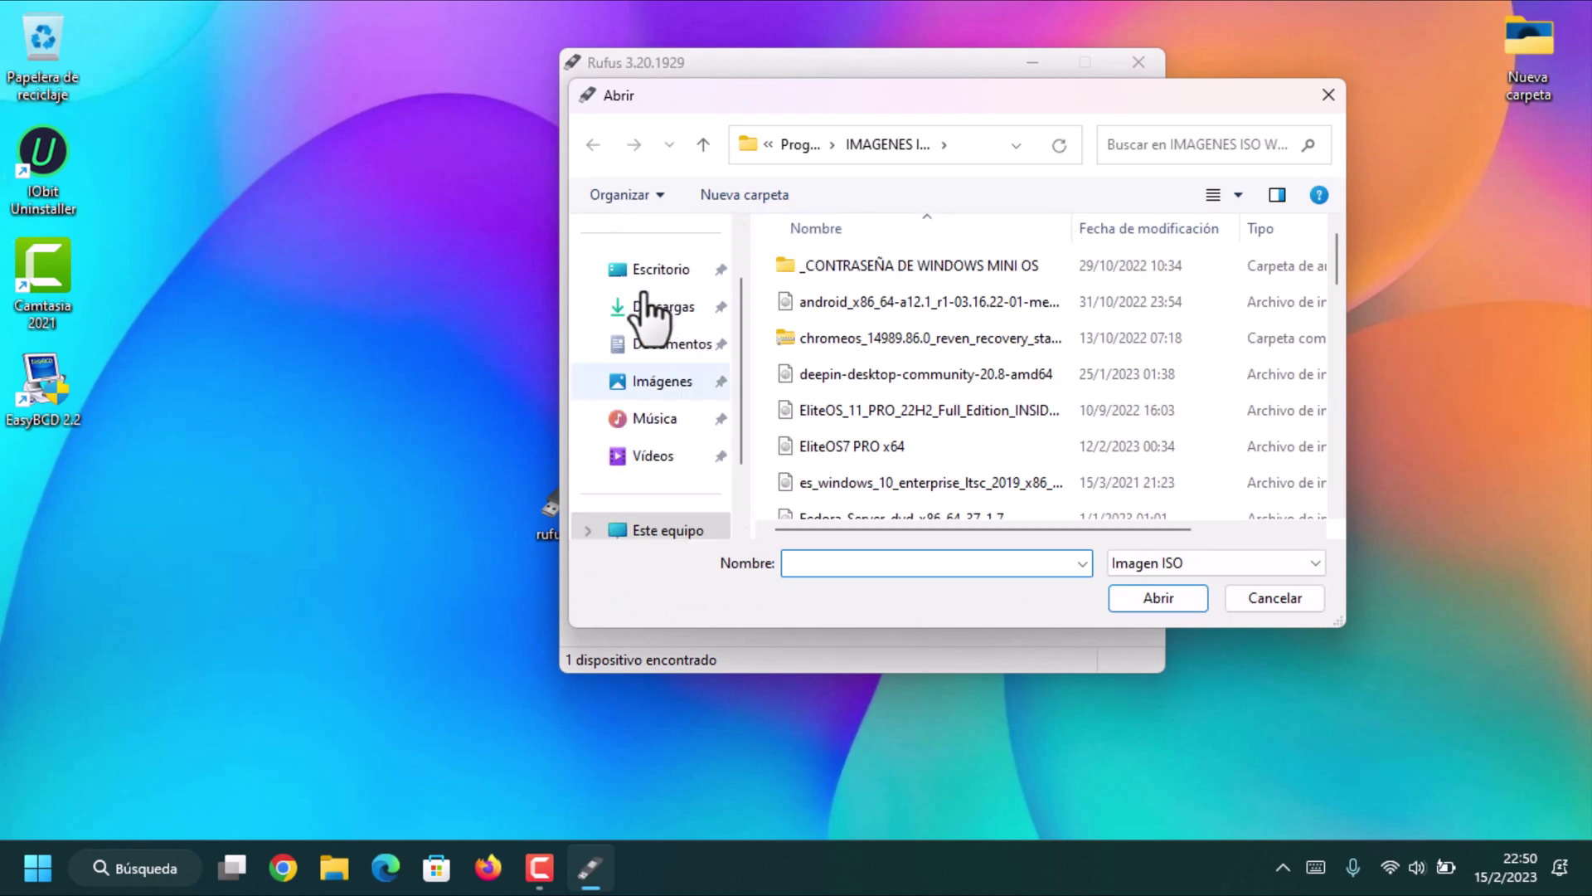
left_click(655, 270)
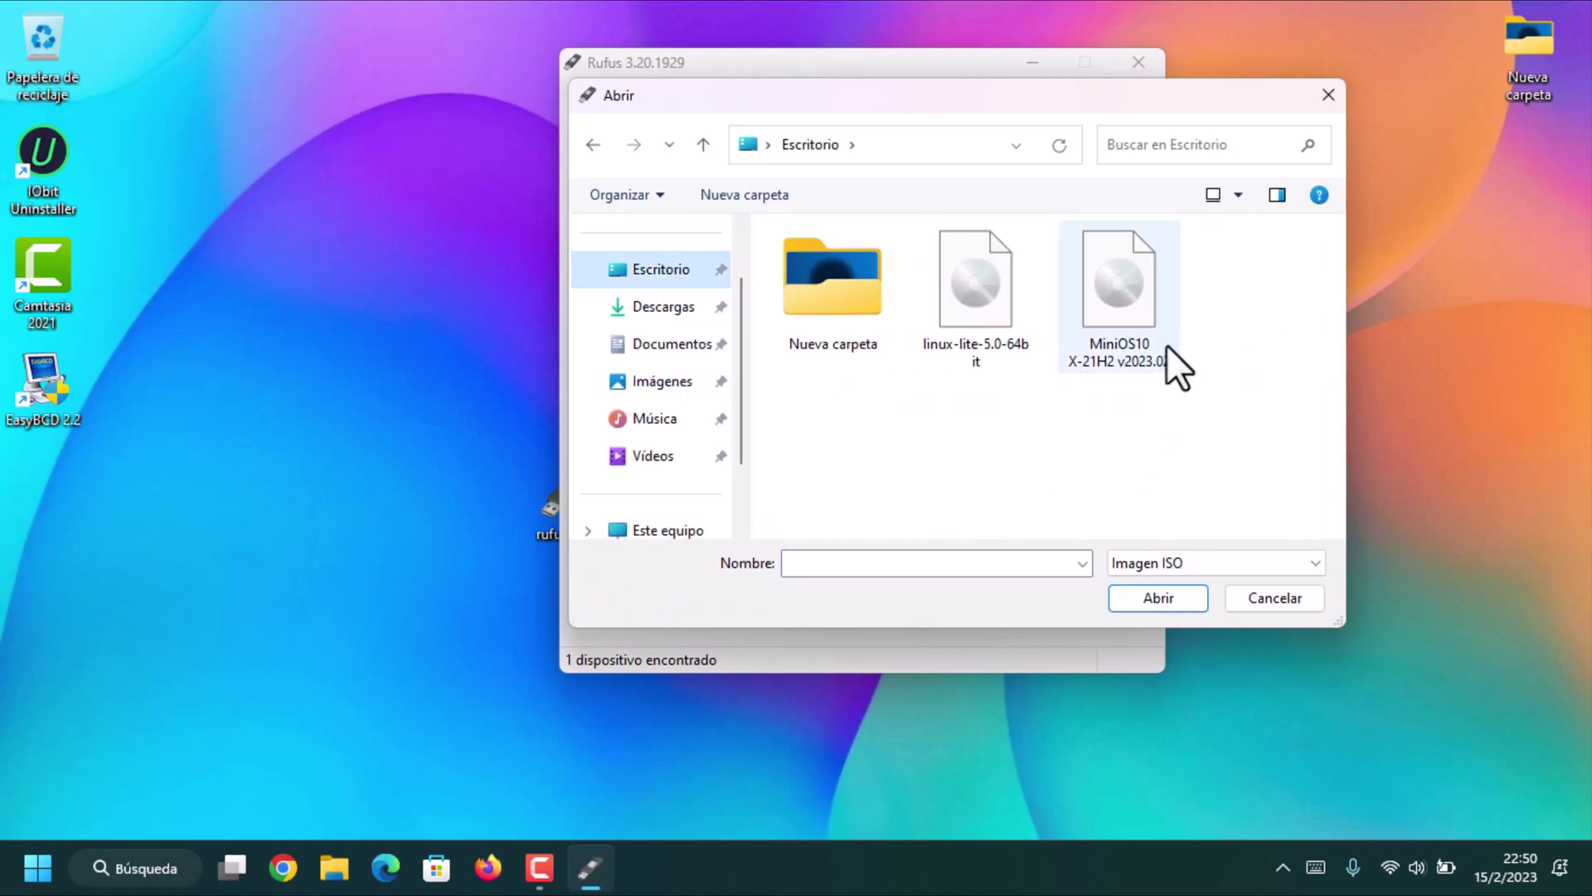
left_click(960, 286)
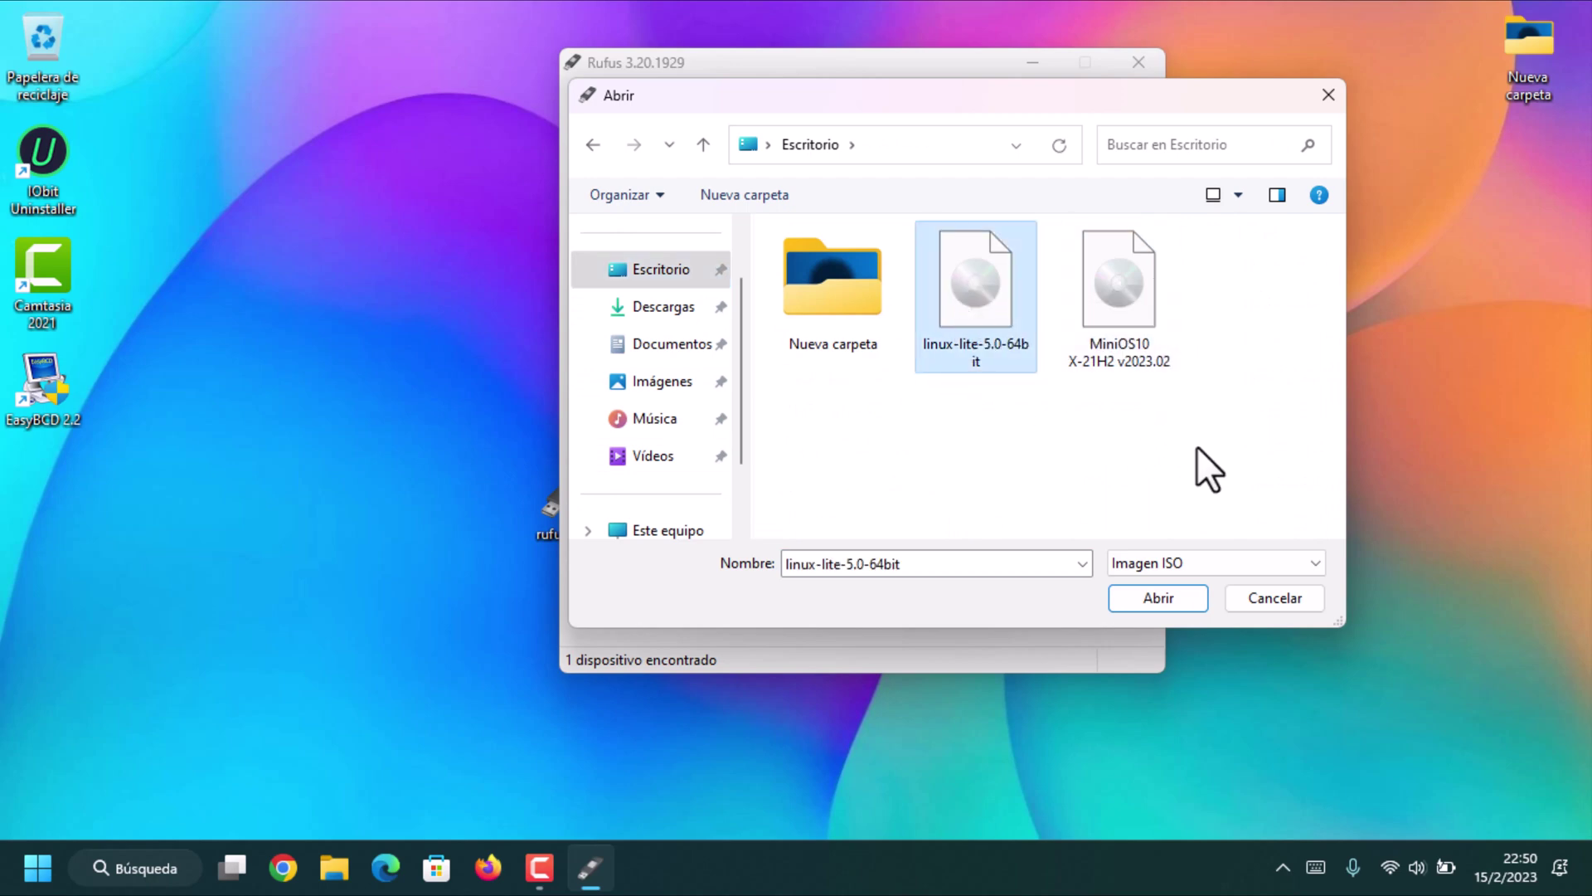
left_click(1165, 597)
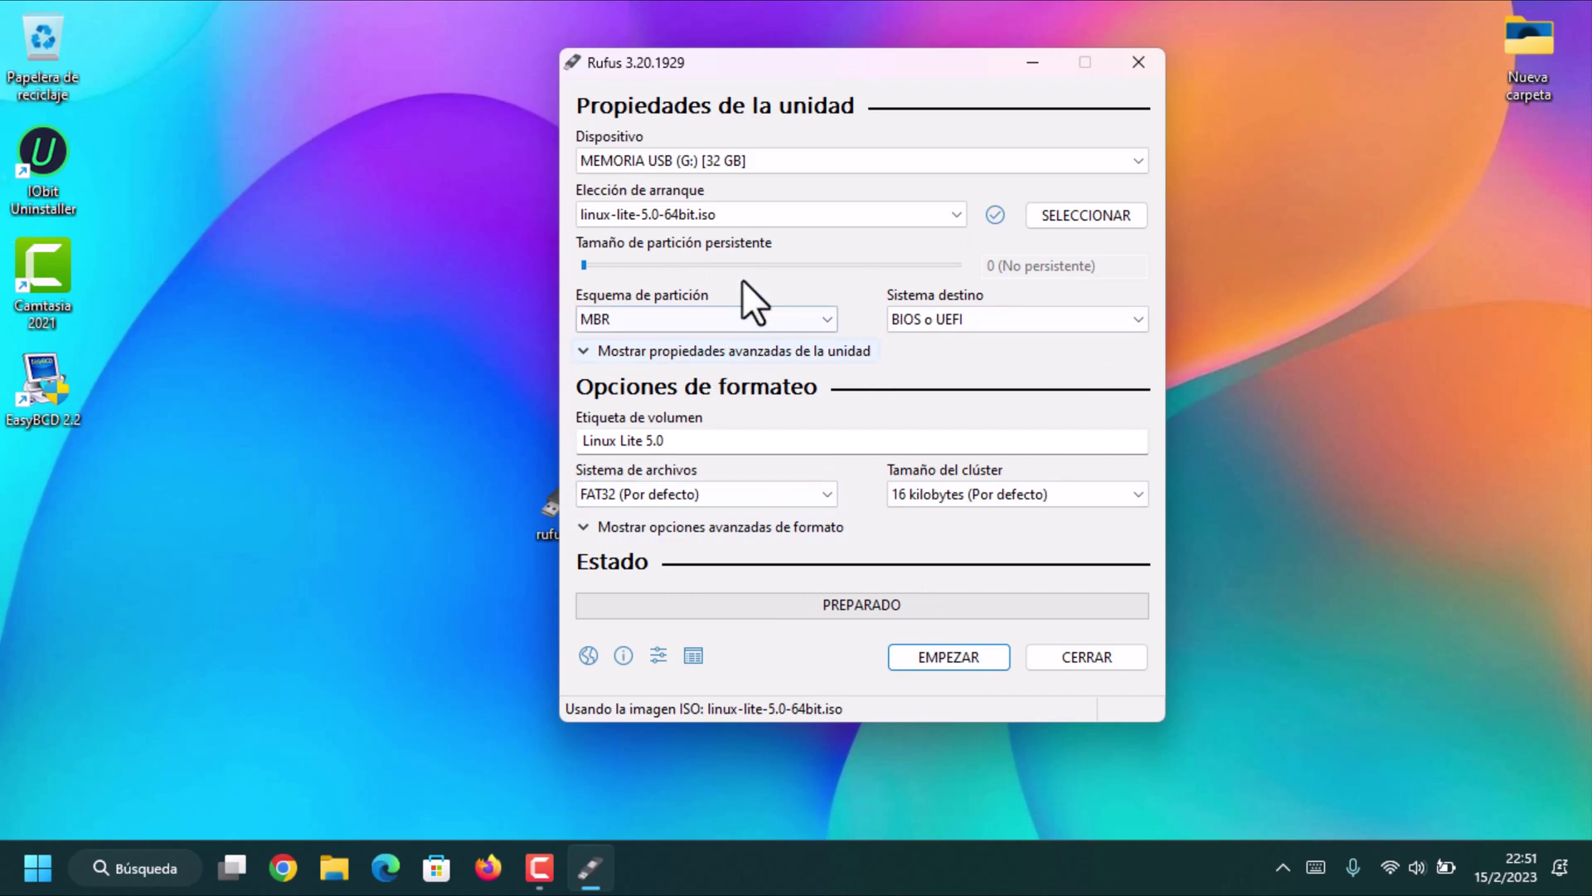
Write the Linux Lite image to the USB drive in ISO Image mode, allowing the Syslinux download and data erasure, then close Rufus.
left_click(929, 658)
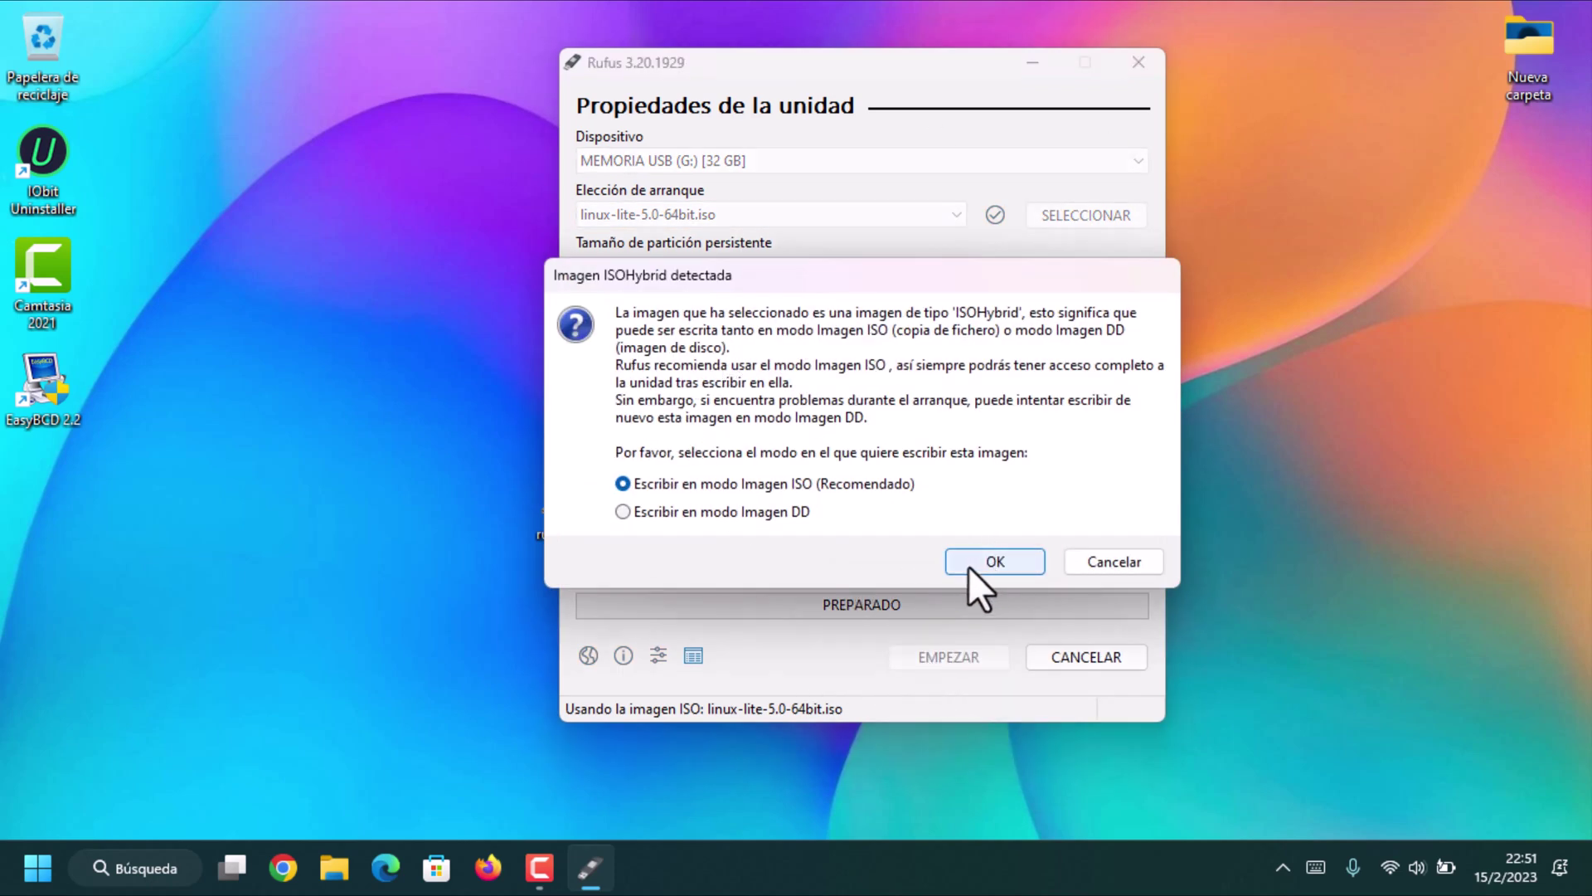
left_click(978, 562)
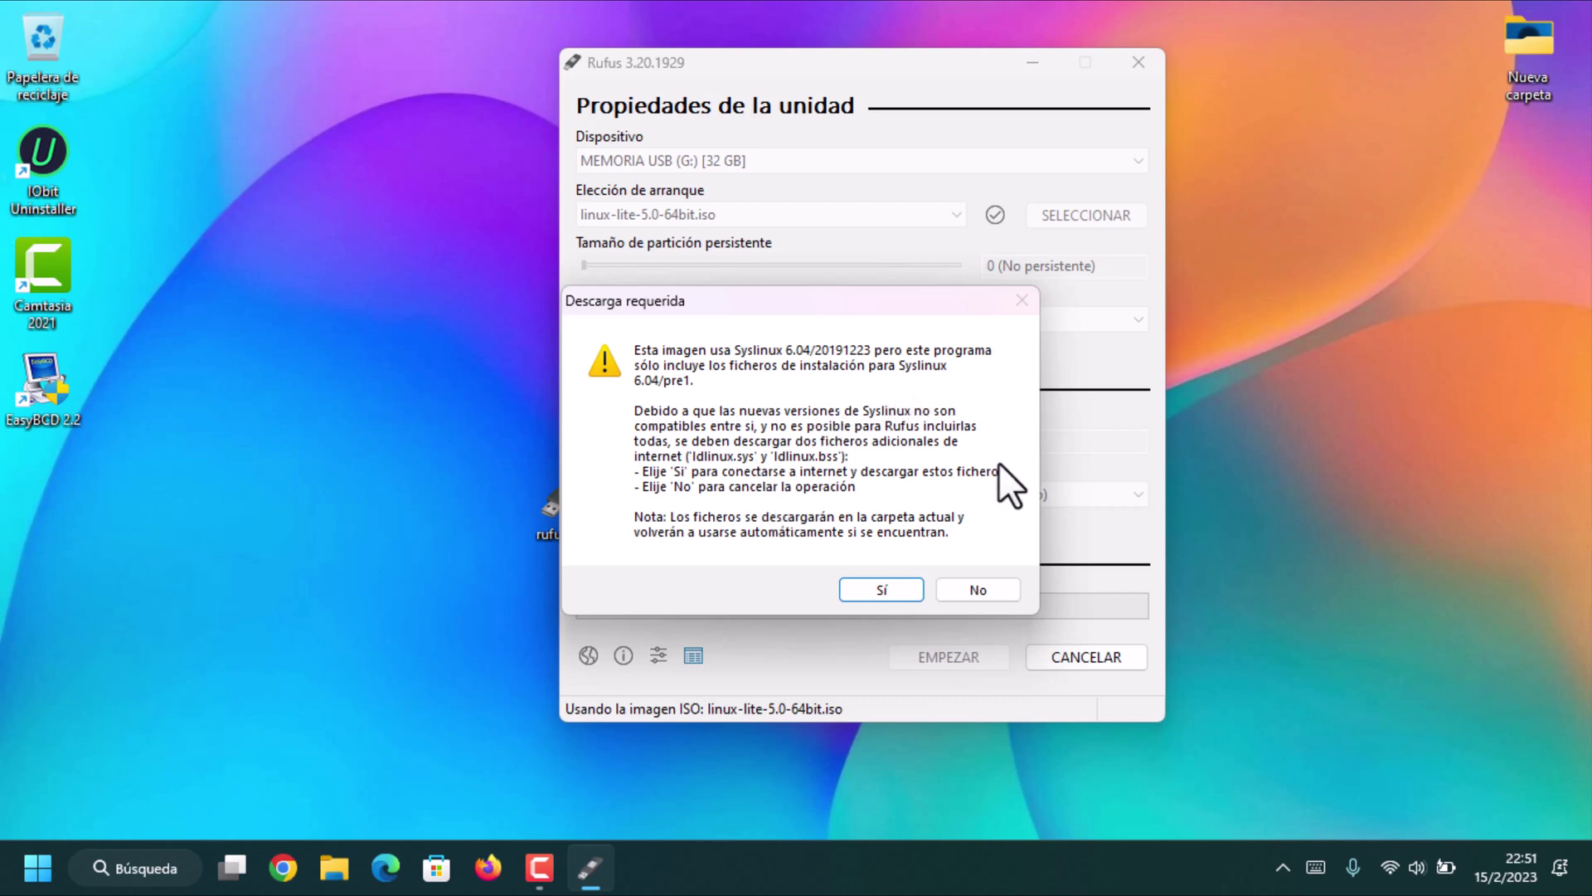
left_click(872, 590)
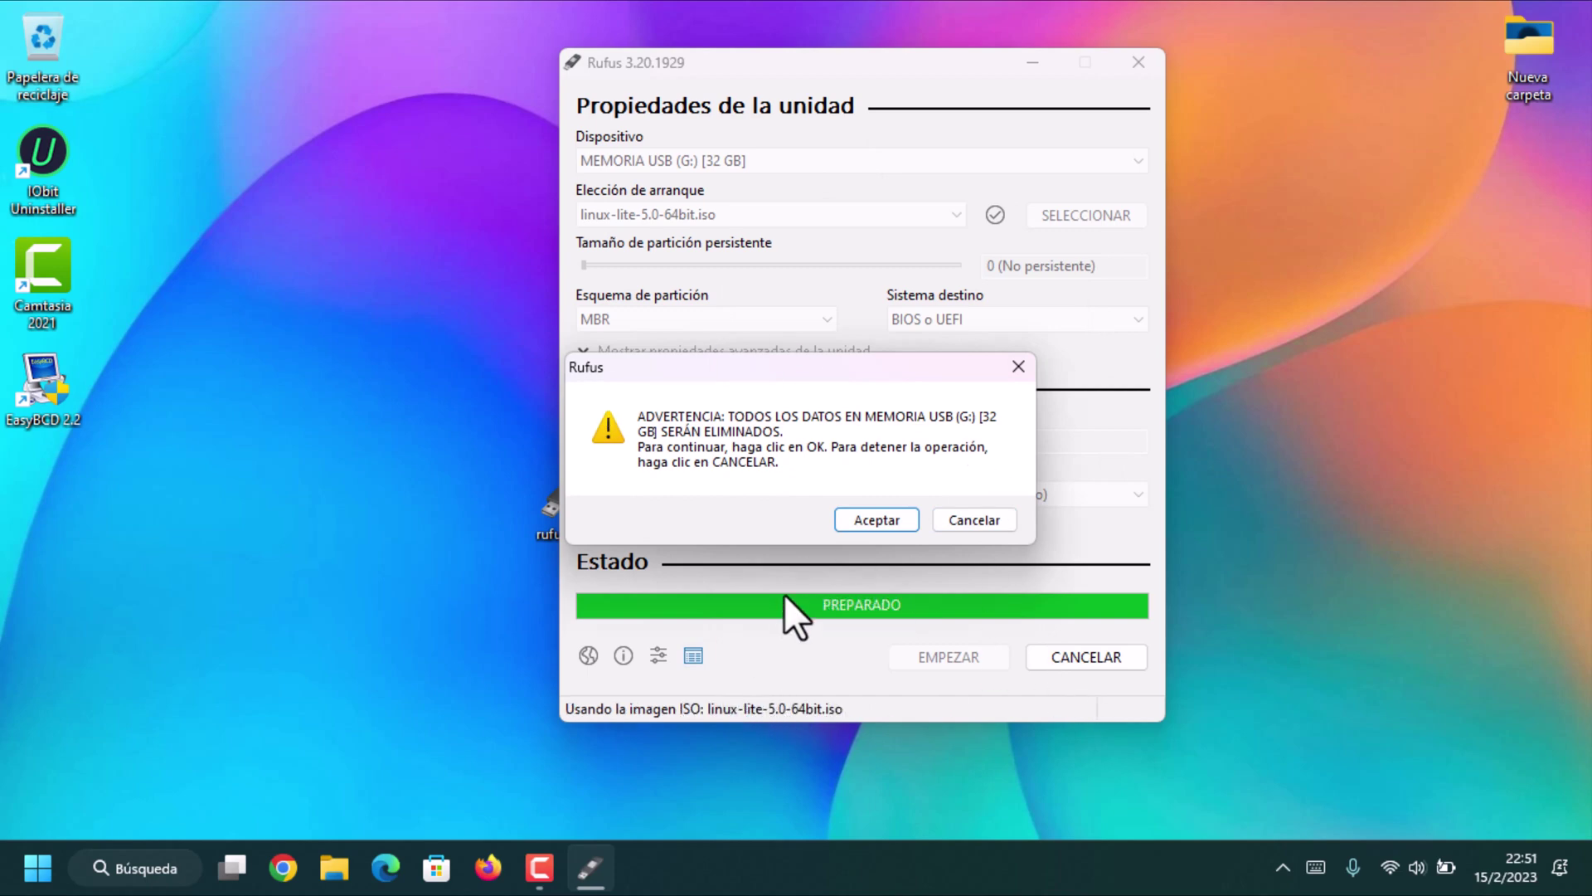
left_click(893, 515)
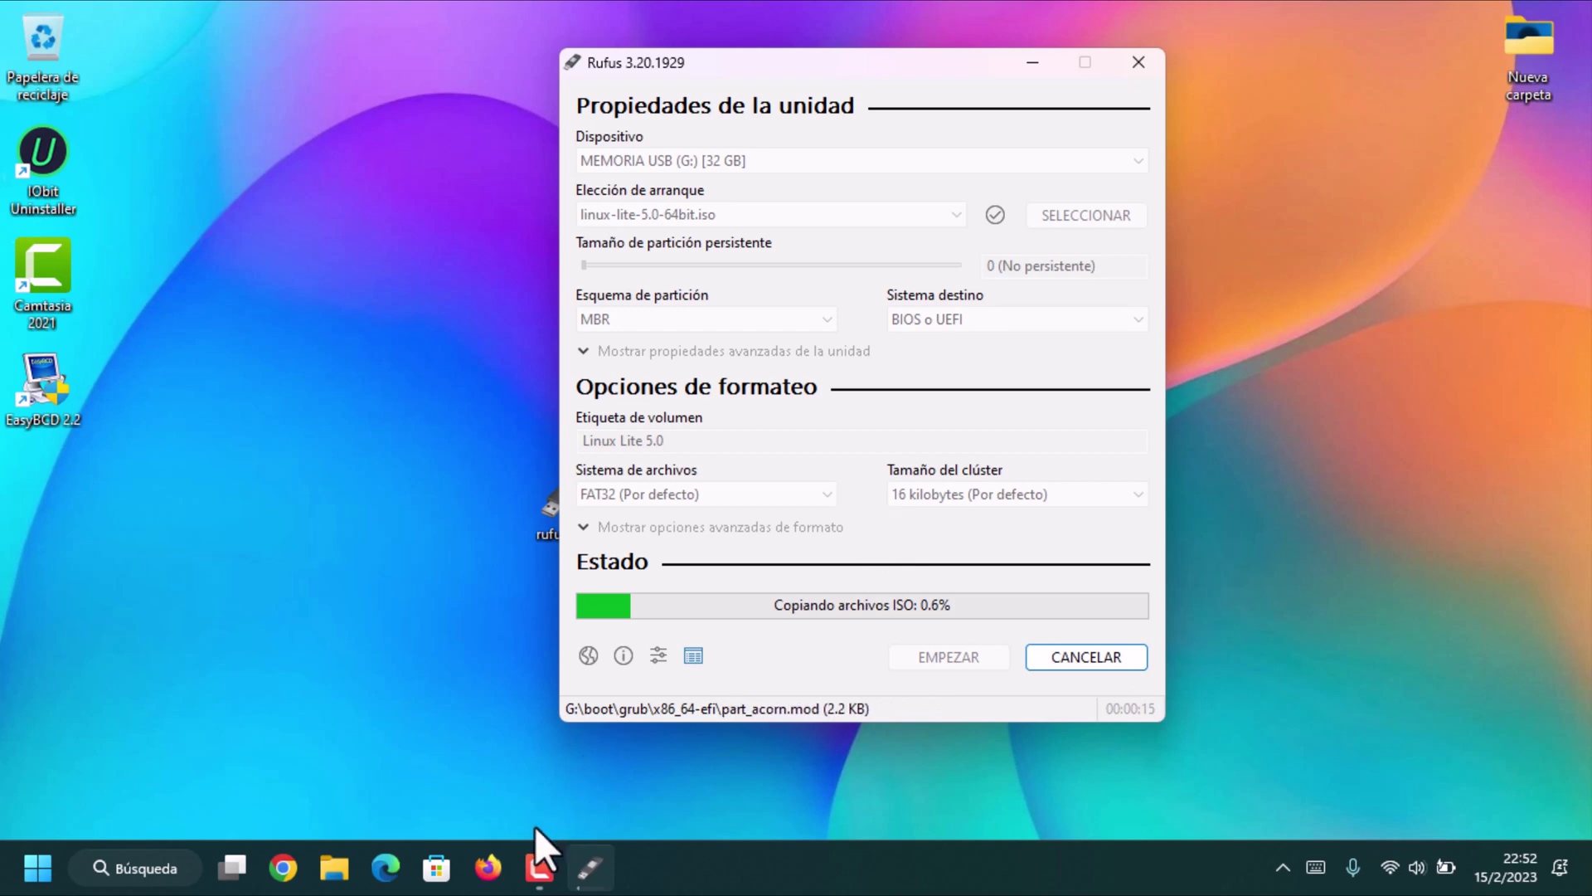
left_click(539, 868)
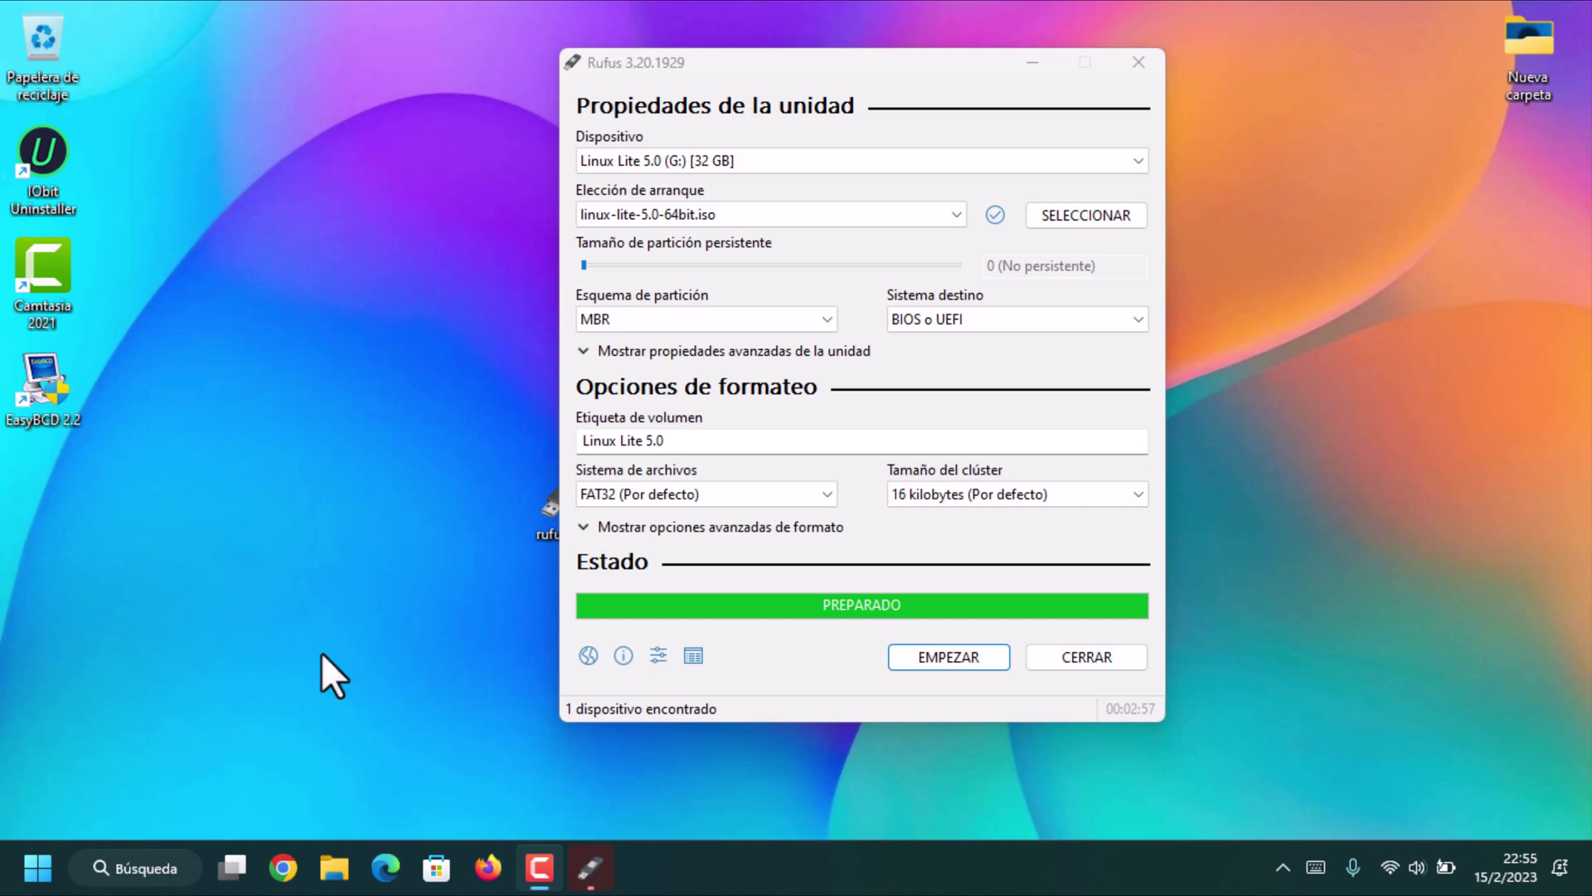
left_click(1083, 657)
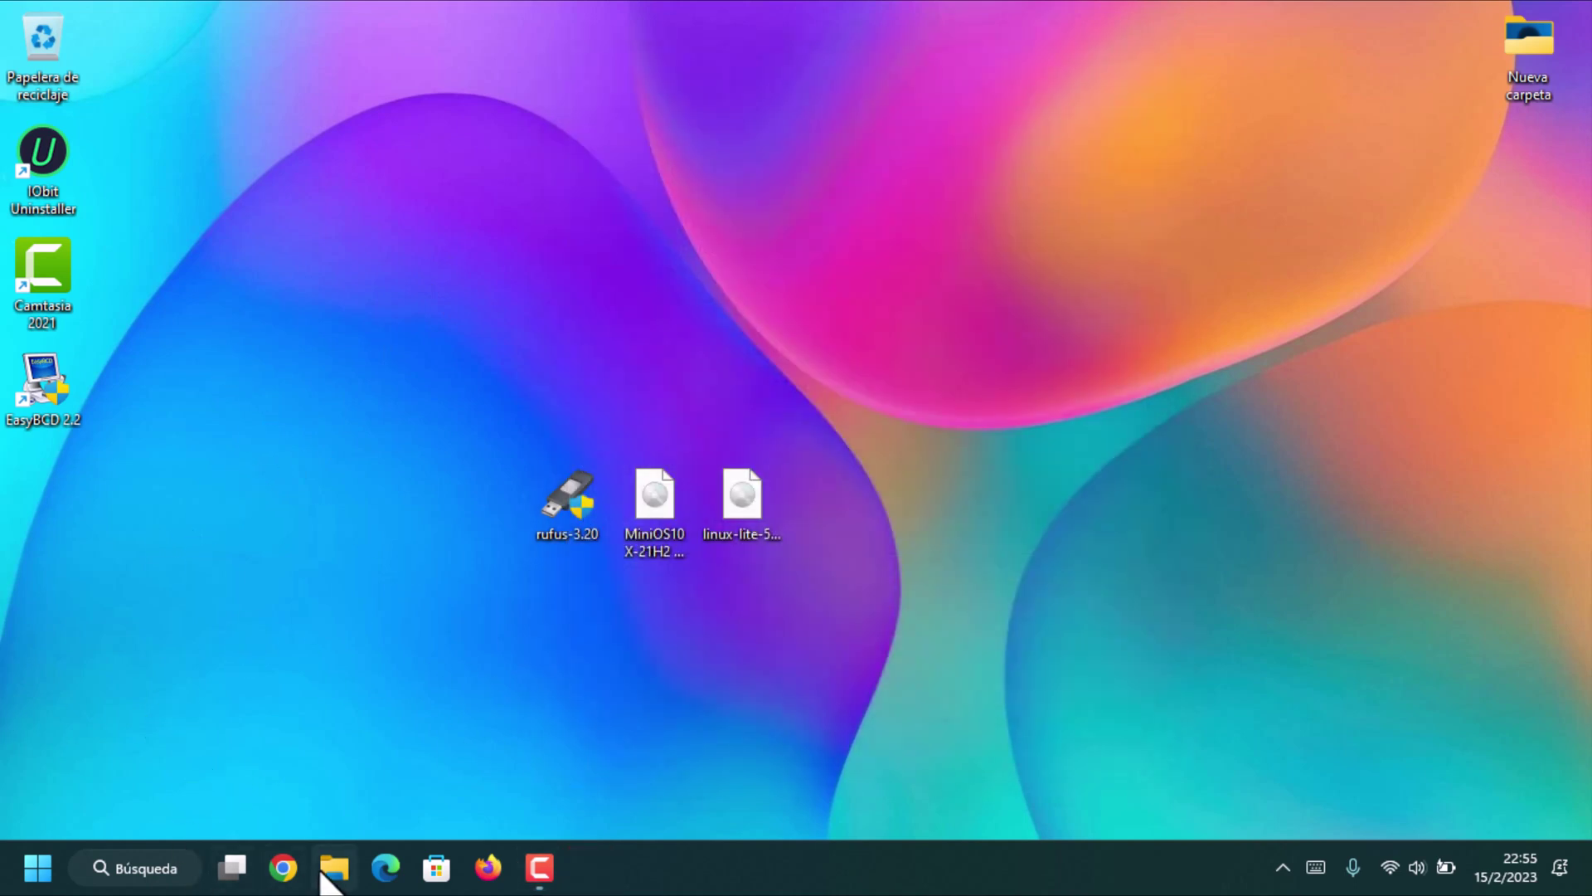
Examine the files and folders on the LINUX LITE (G:) drive in File Explorer, then close the window.
left_click(324, 870)
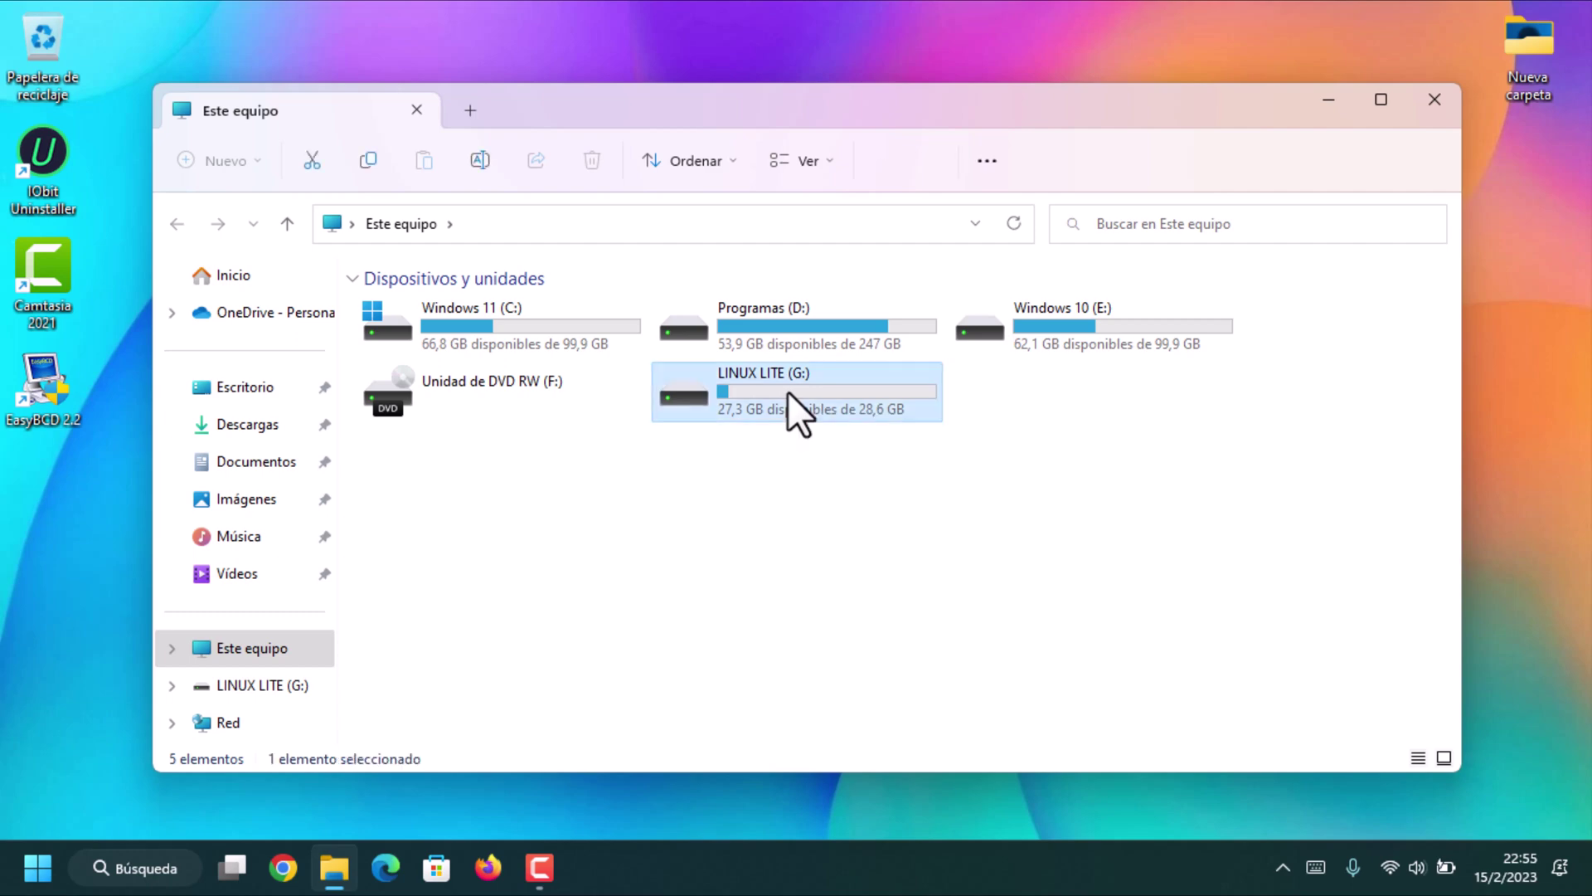
double_click(787, 391)
scroll(581, 510, "down", 2)
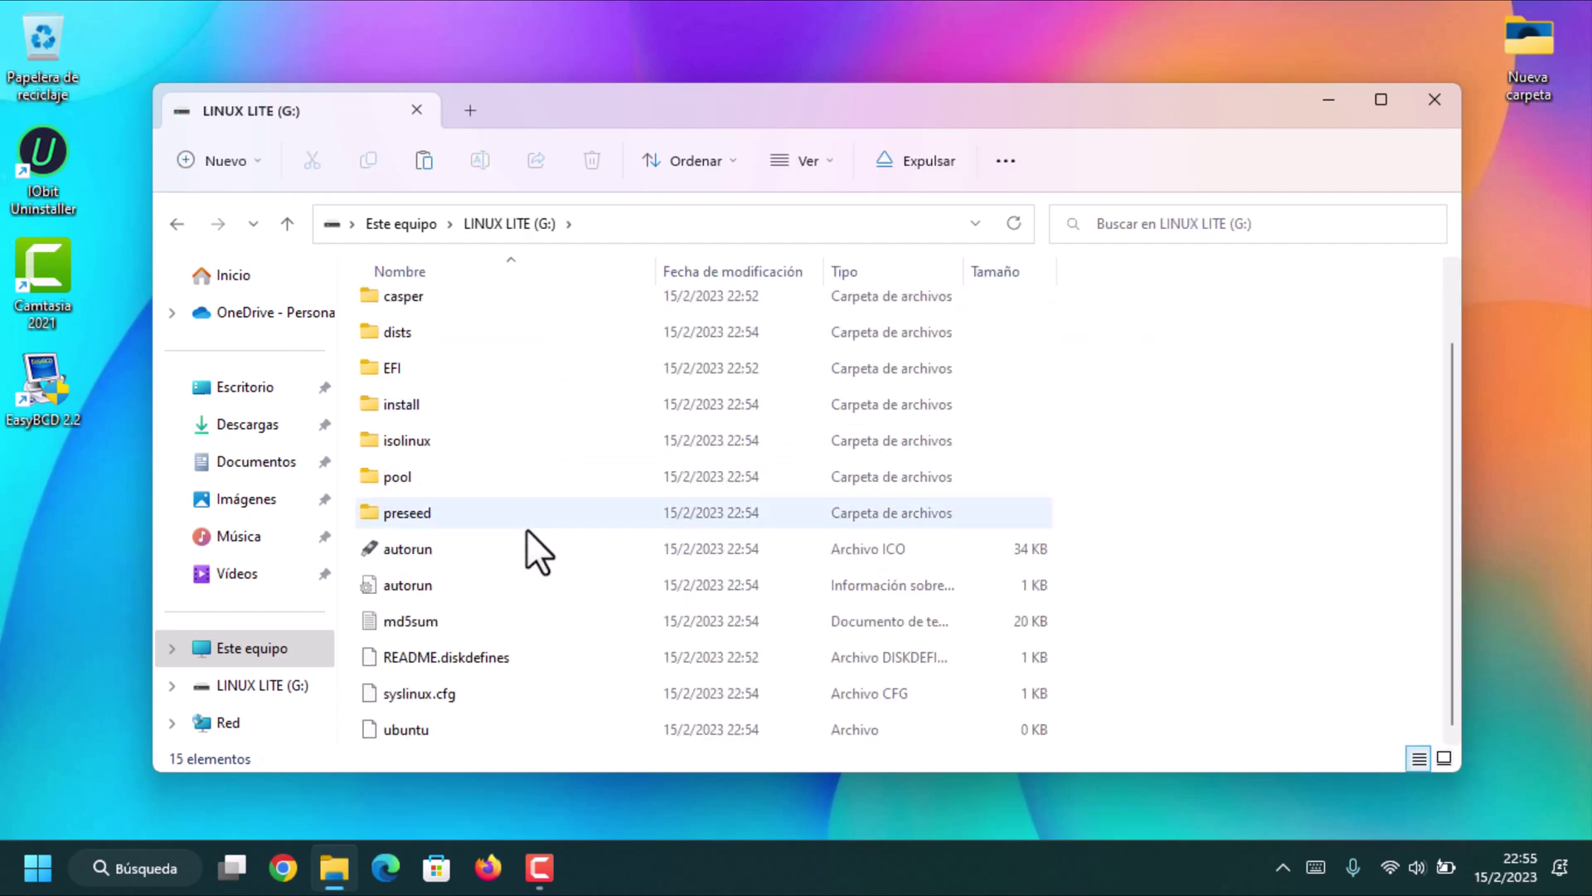
scroll(526, 556, "up", 2)
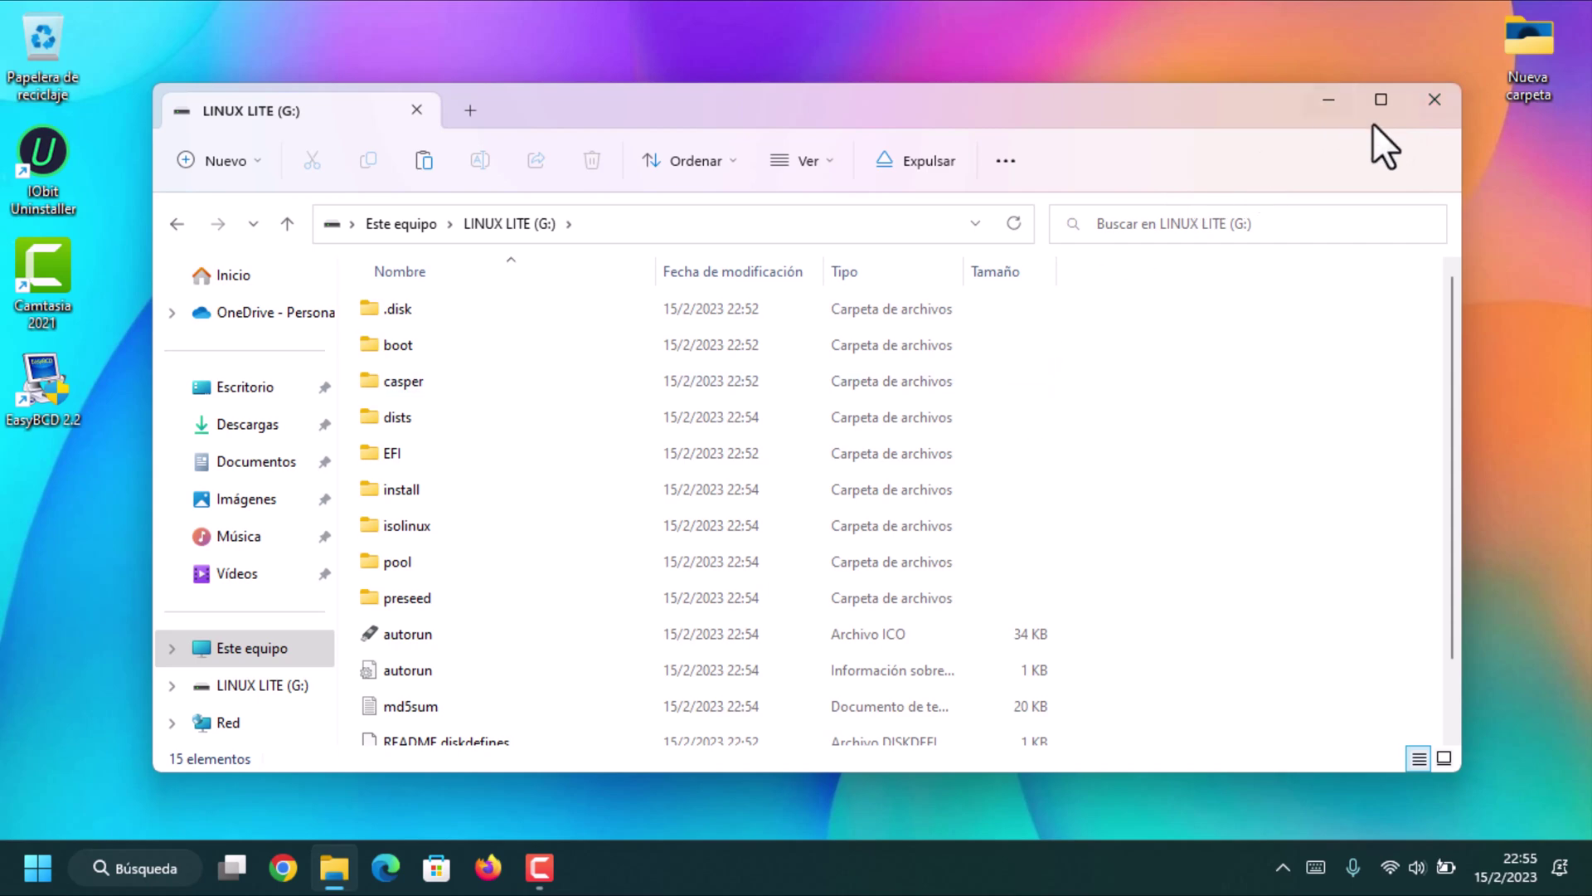
left_click(1433, 99)
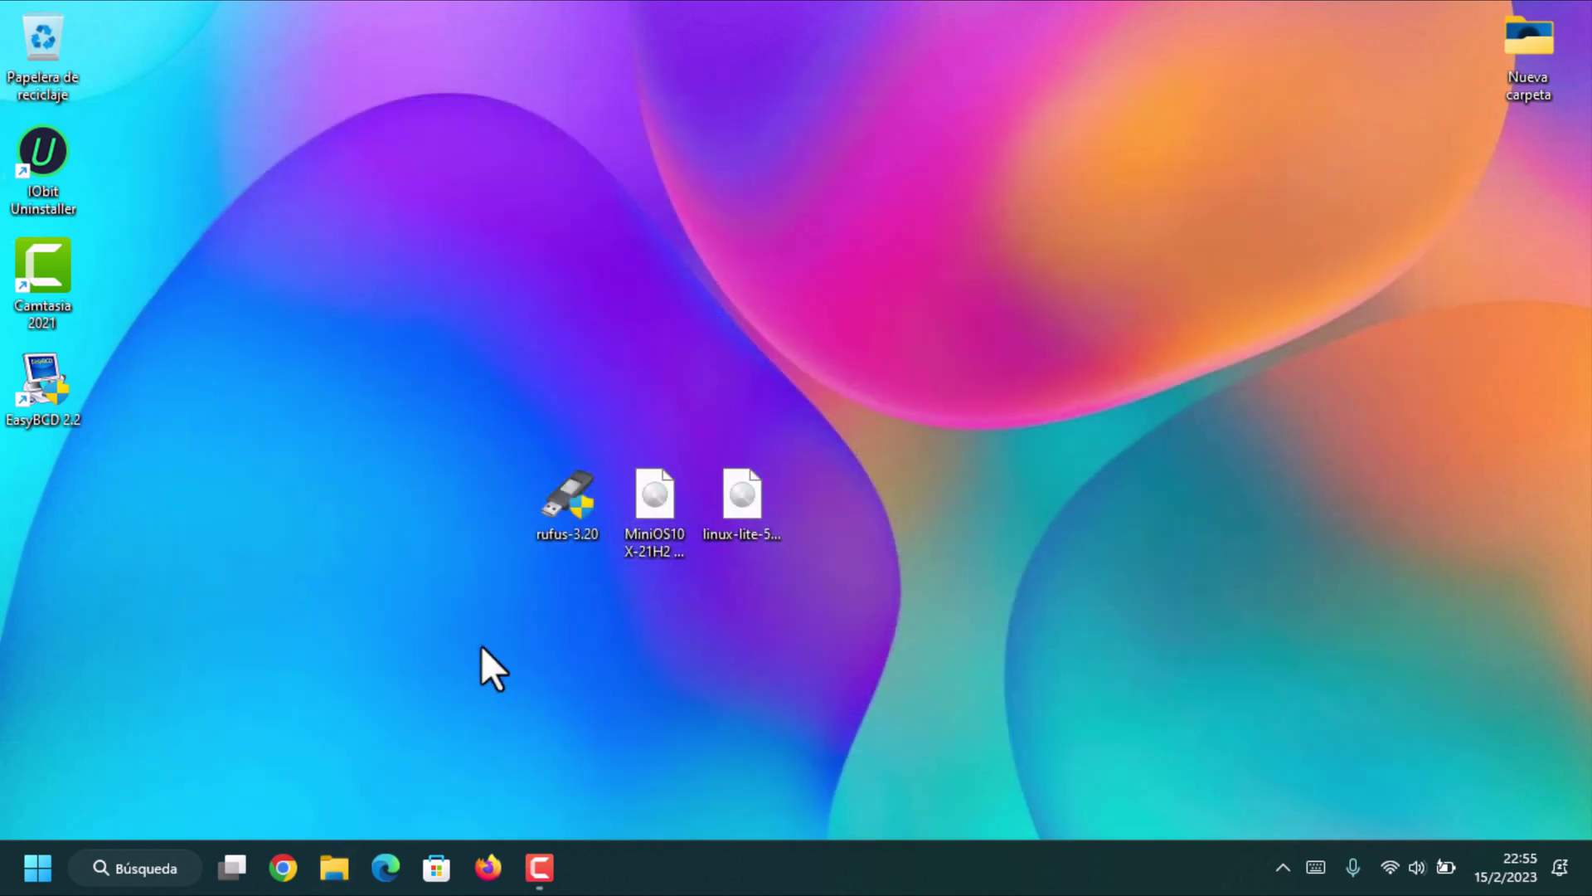
Open the format settings of the LINUX LITE (G:) drive in File Explorer and set the volume label to usb.
left_click(338, 870)
left_click(703, 396)
right_click(704, 395)
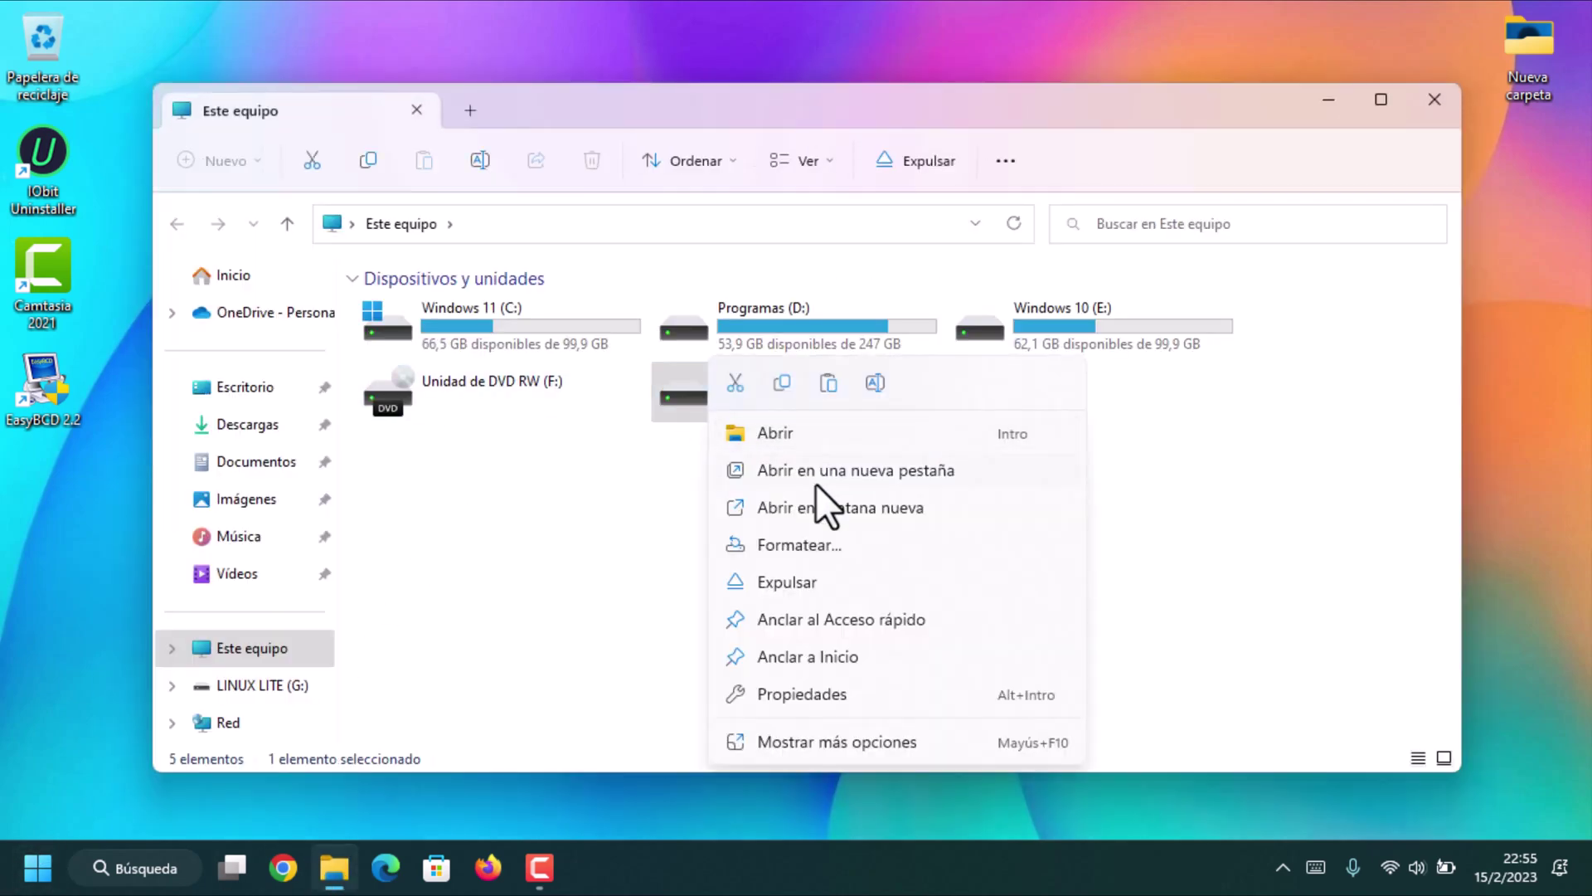
left_click(829, 544)
left_click(354, 601)
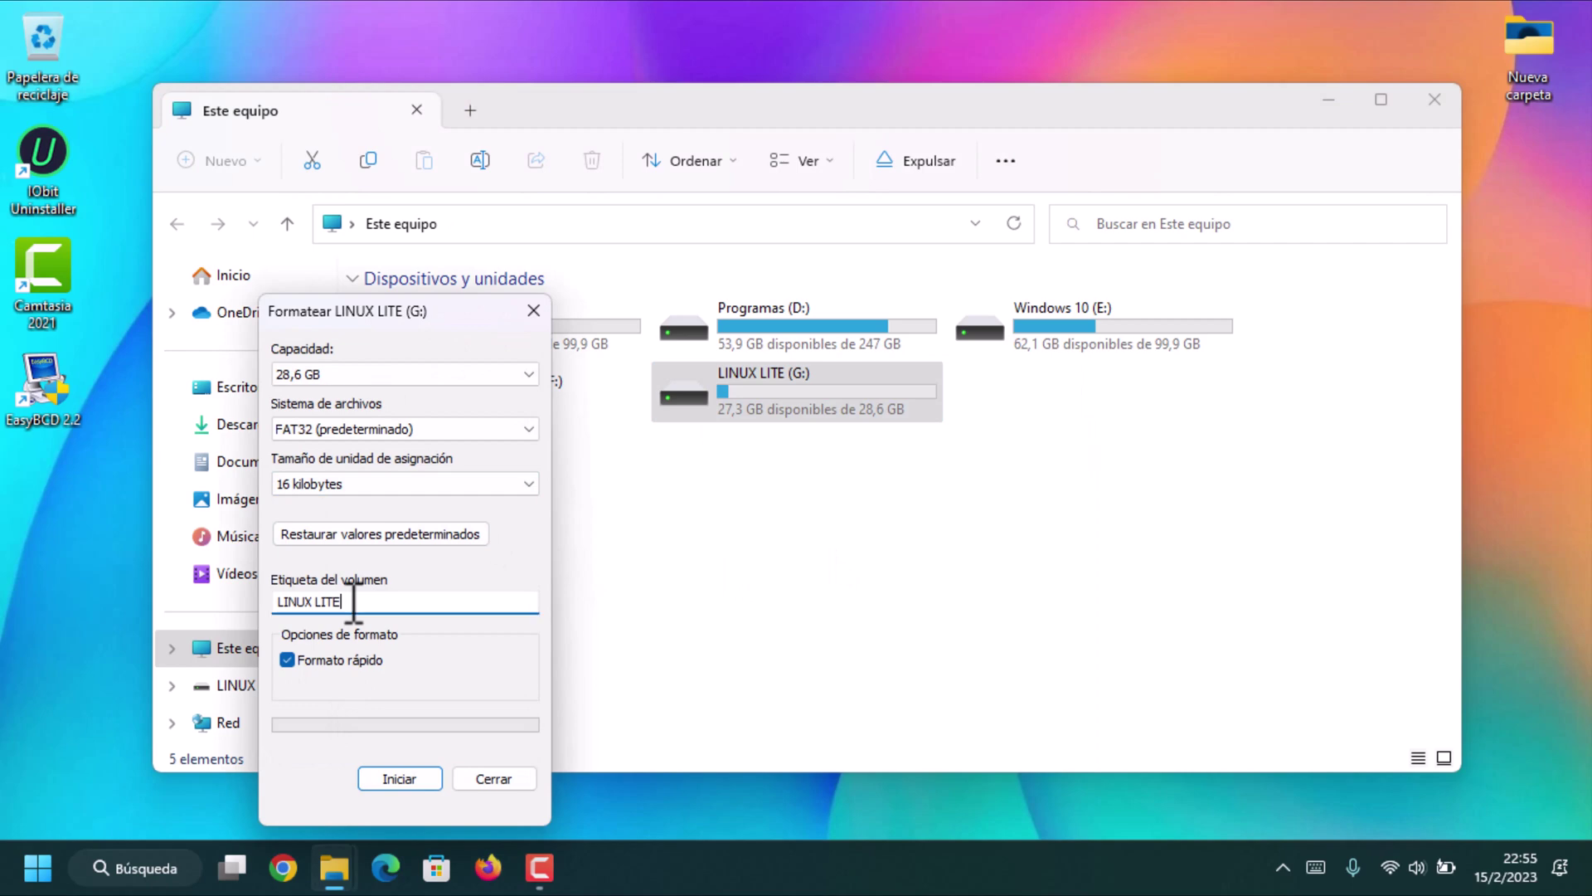
key("BackSpace")
key("BackSpace")
key("BackSpace")
key("BackSpace")
key("BackSpace")
key("BackSpace")
key("BackSpace")
key("BackSpace")
key("BackSpace")
key("BackSpace")
type("usb")
Run the quick FAT32 format of drive G:, accepting the data erasure, and close the format dialog and File Explorer.
left_click(399, 777)
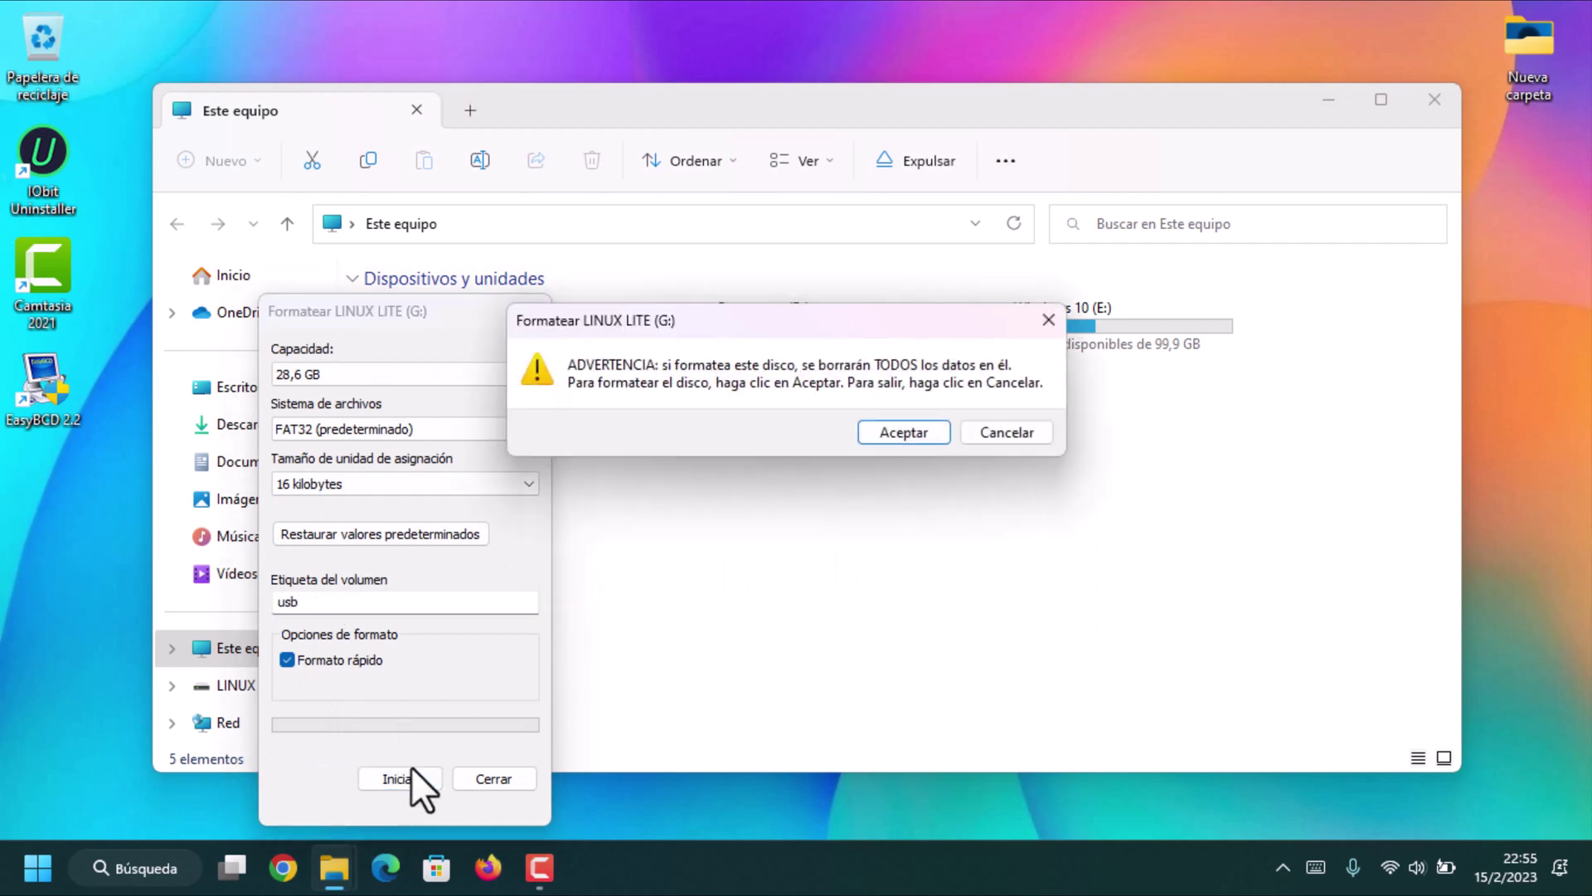
left_click(902, 431)
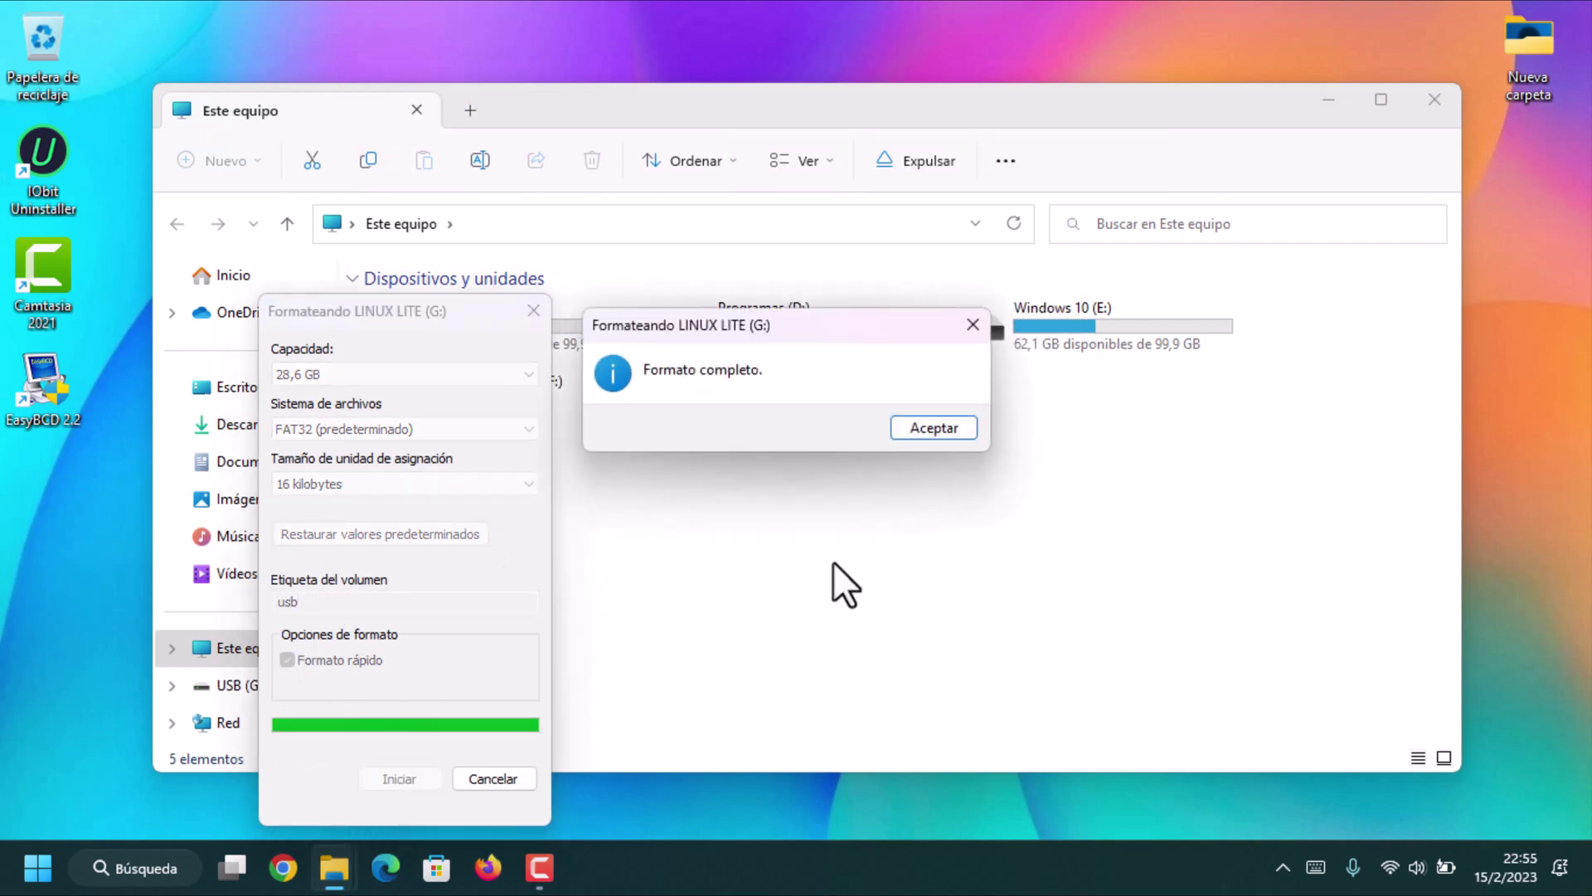
key("Return")
key("Escape")
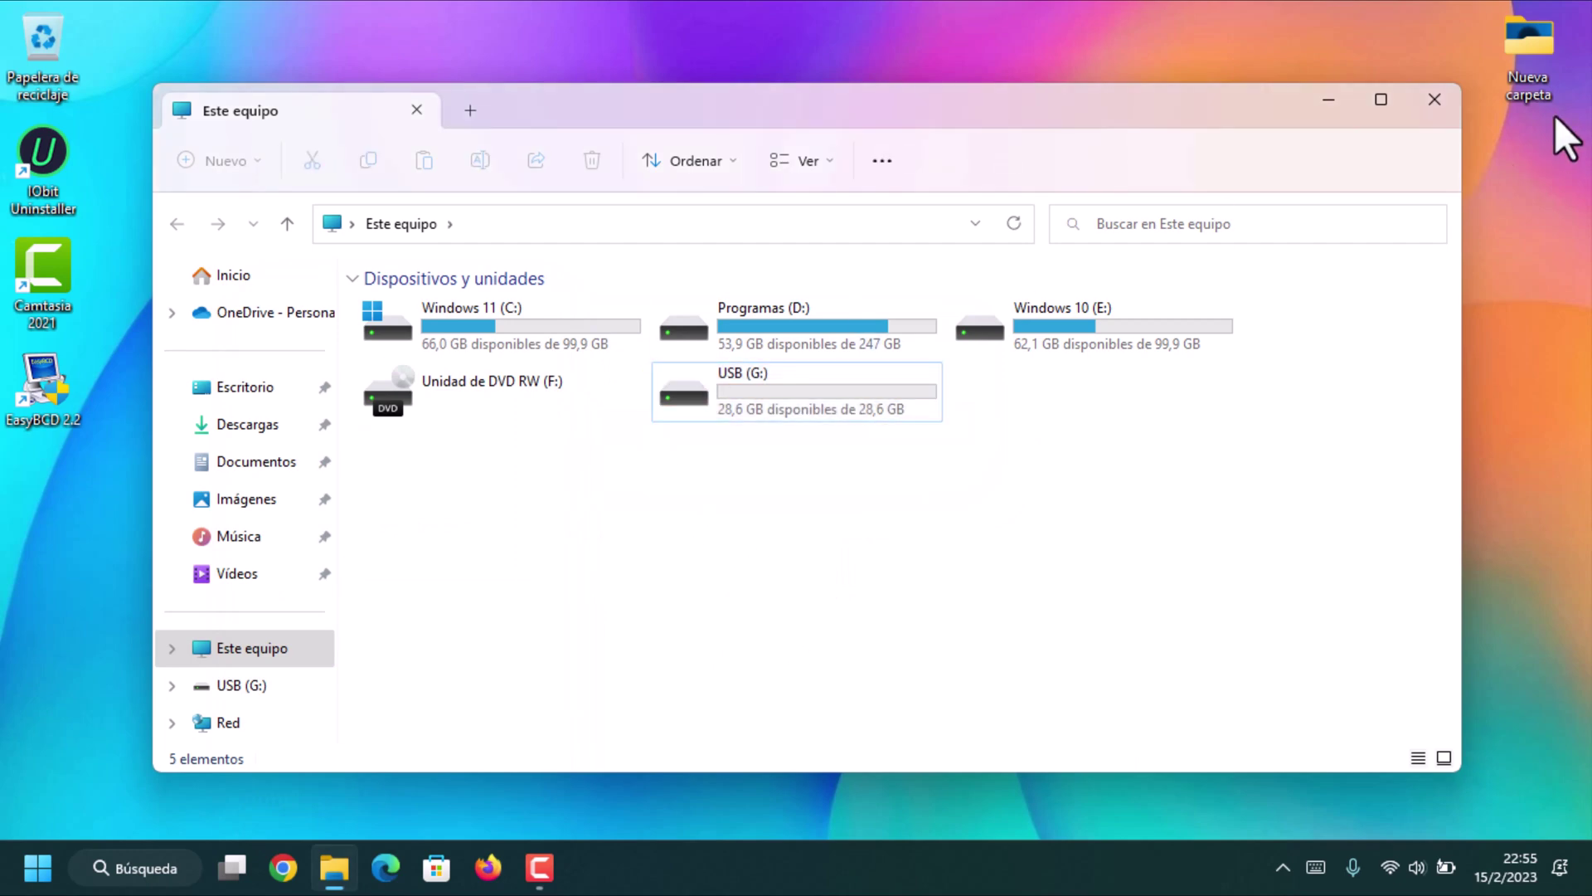
left_click(1432, 100)
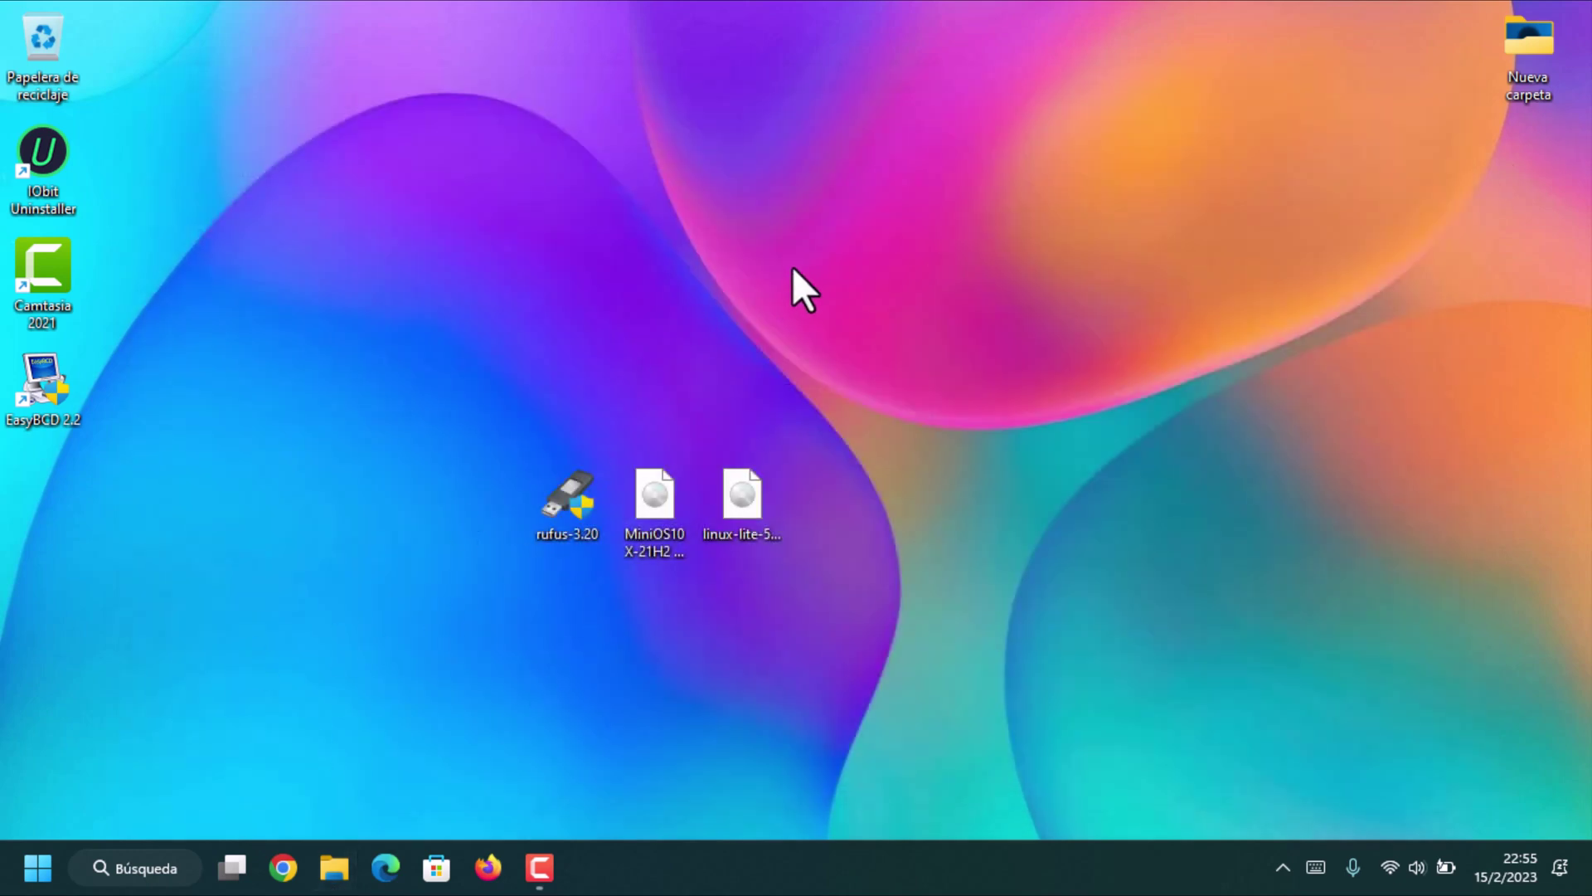
Run rufus-3.20 as administrator again and choose USB (G:) as the target device.
right_click(556, 499)
left_click(734, 245)
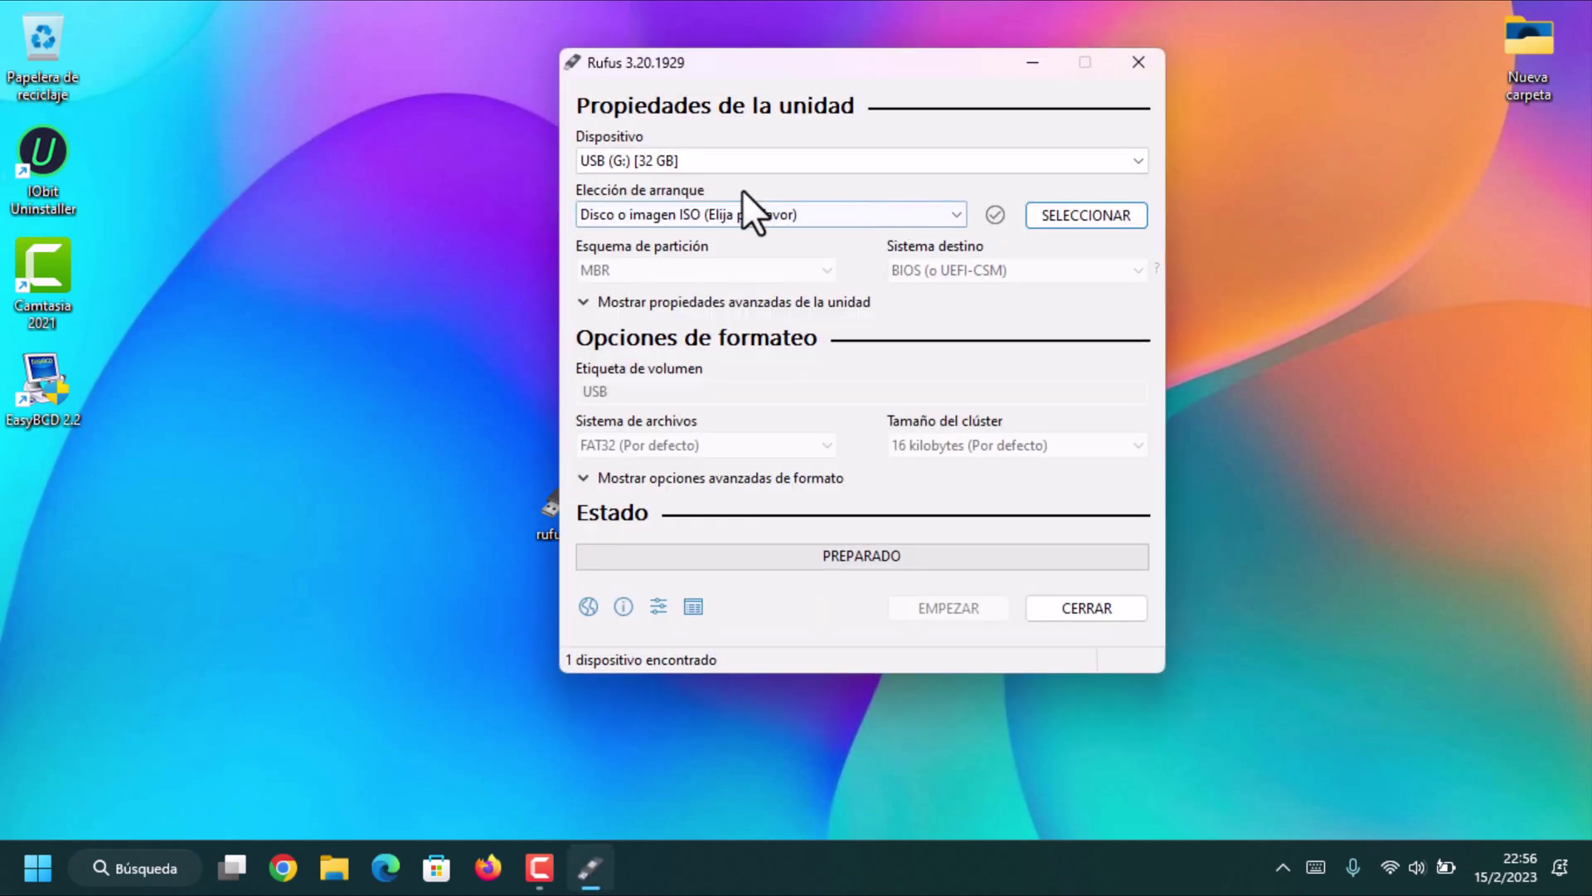
left_click(1002, 159)
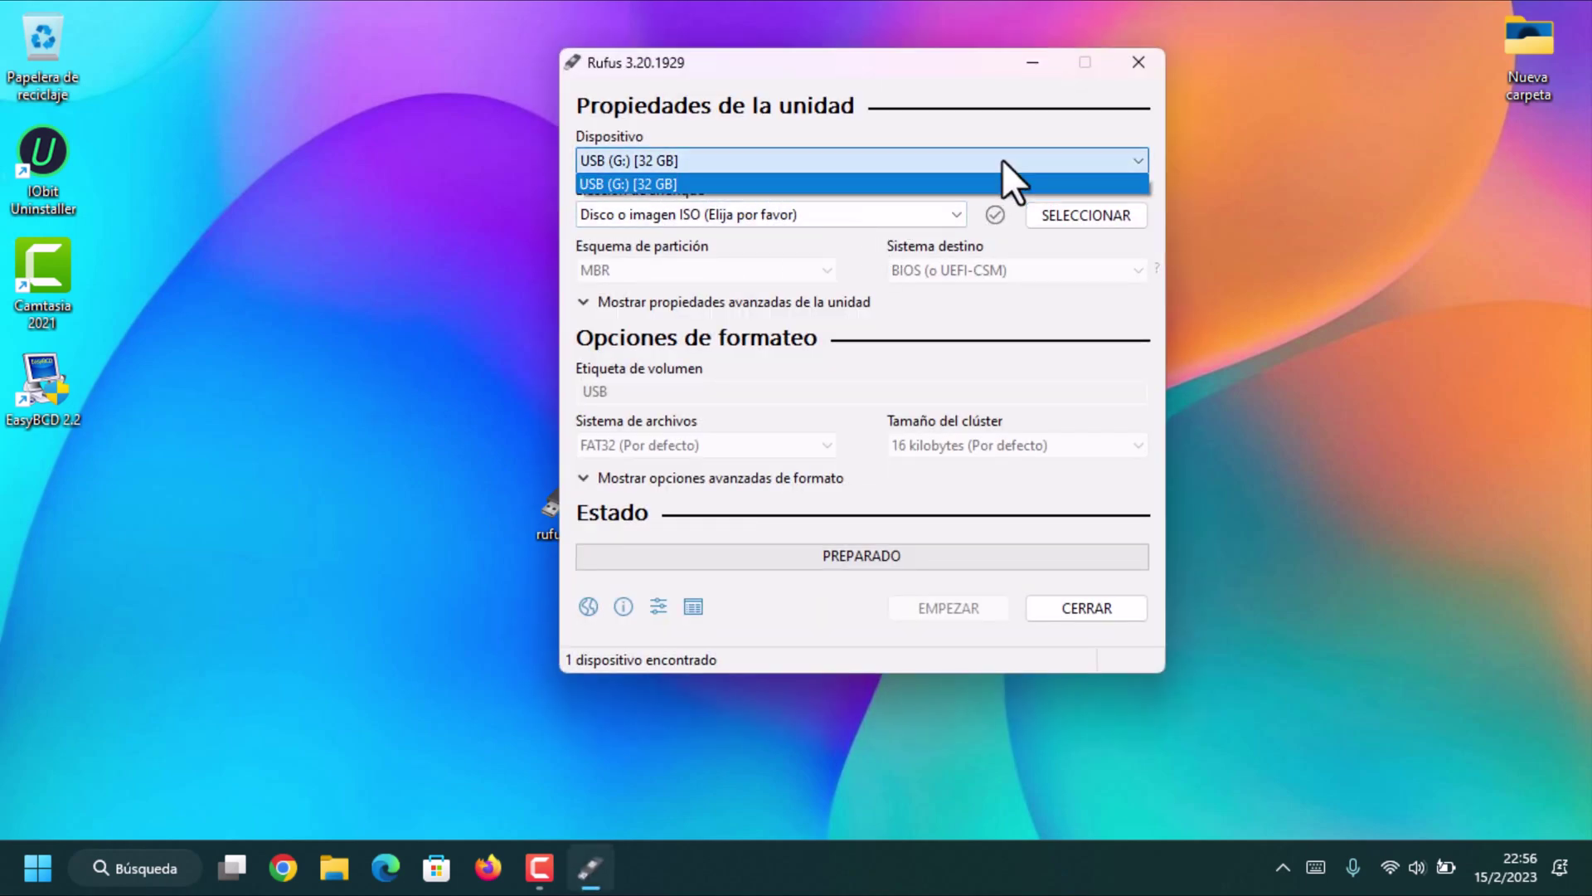
left_click(938, 184)
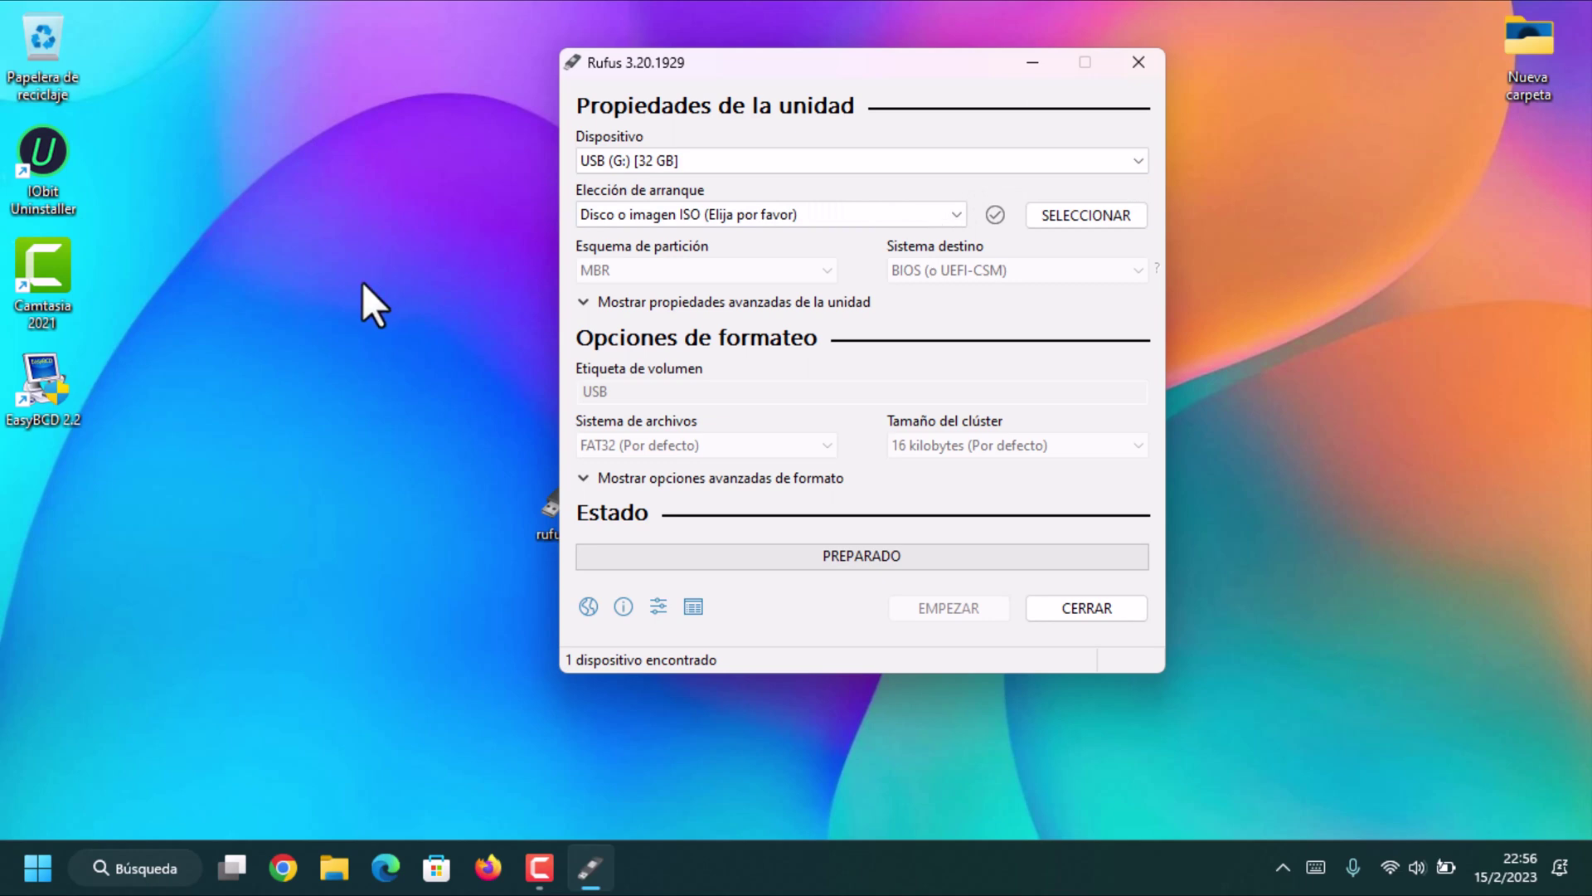
Load the MiniOS10 X-21H2 v2023.02 ISO as the boot image and set the partition scheme to MBR.
left_click(1086, 216)
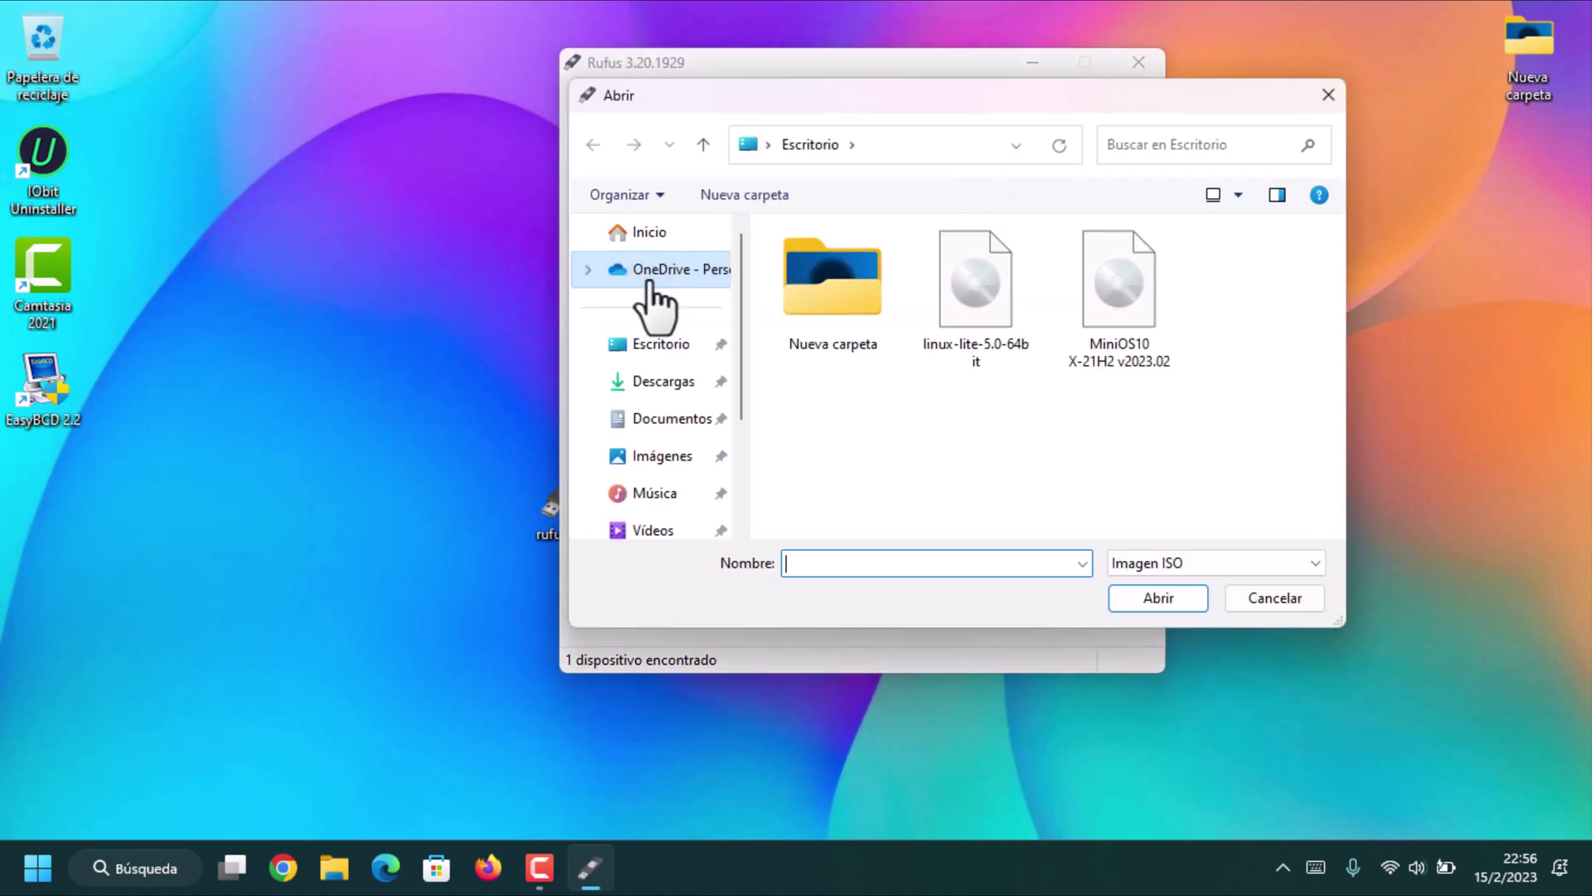
left_click(1127, 302)
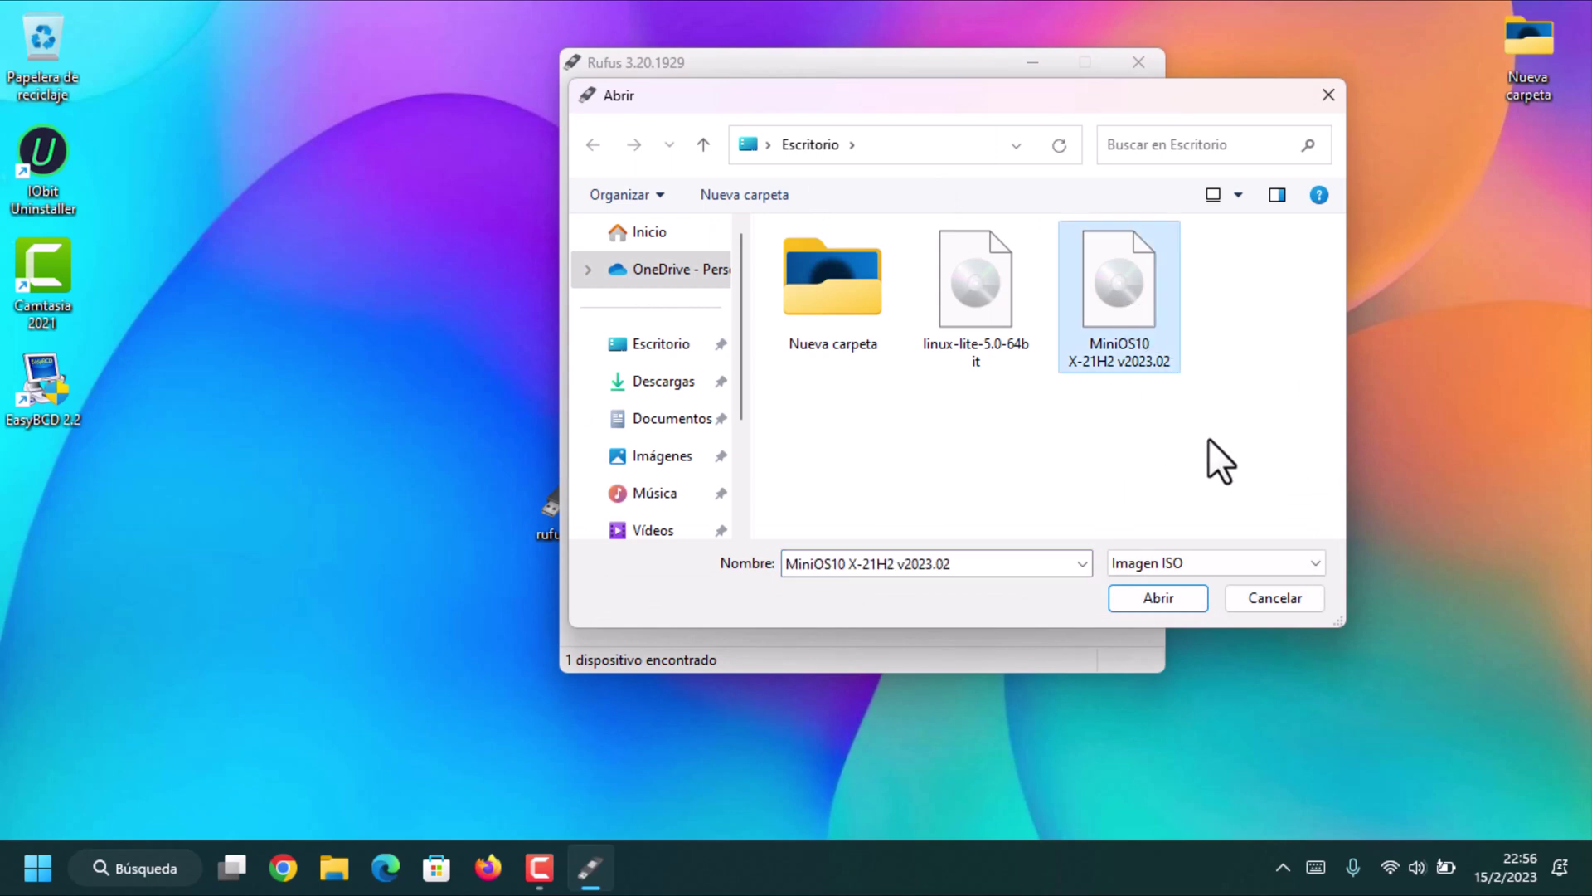
left_click(1146, 594)
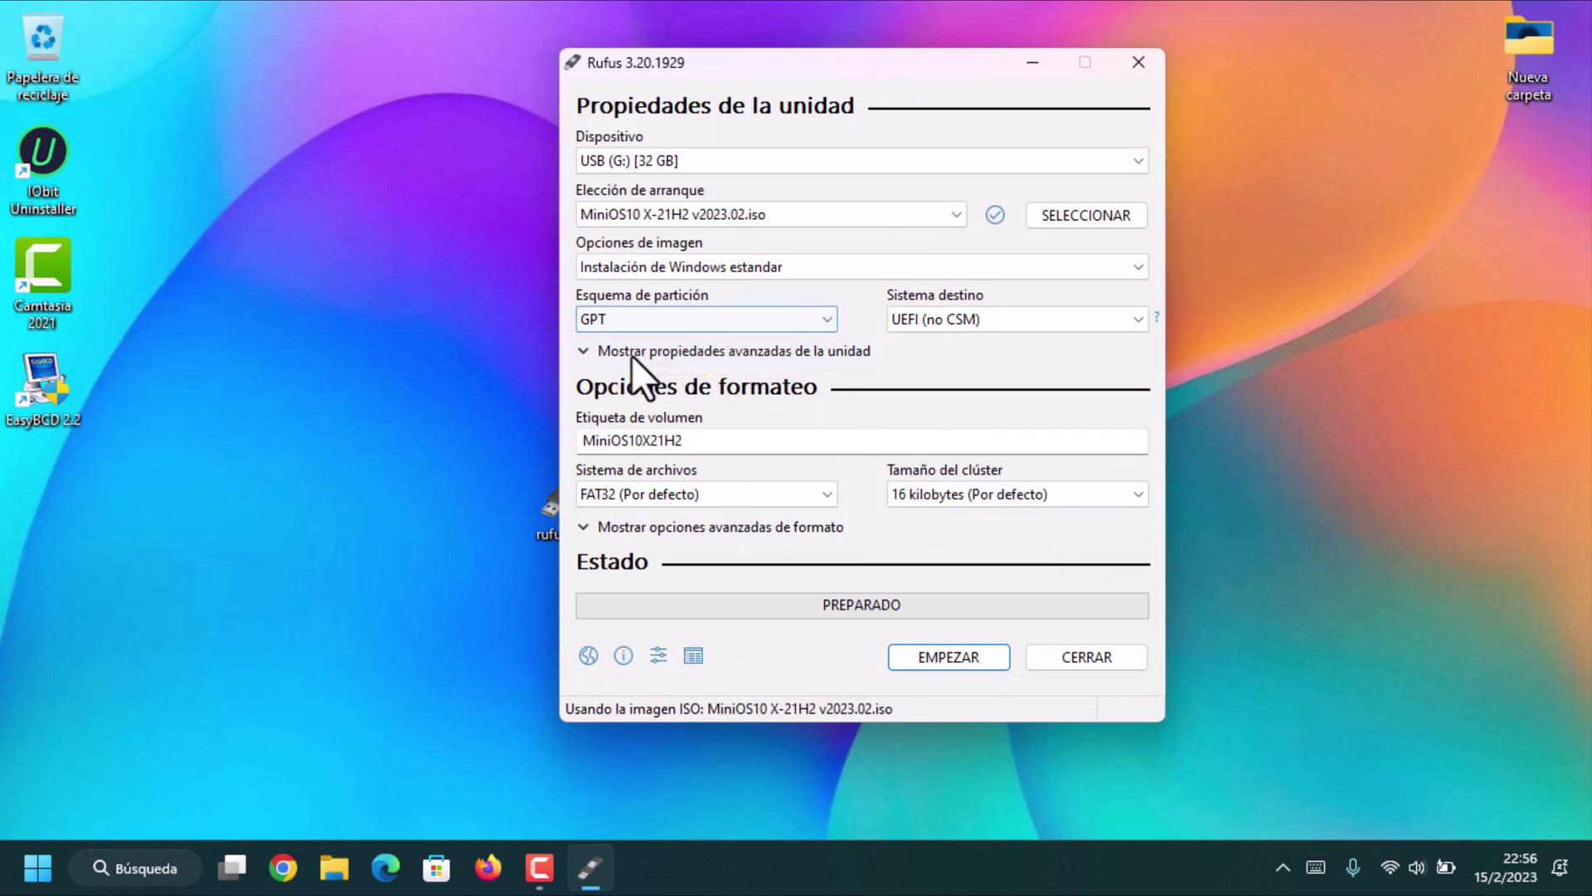
left_click(728, 320)
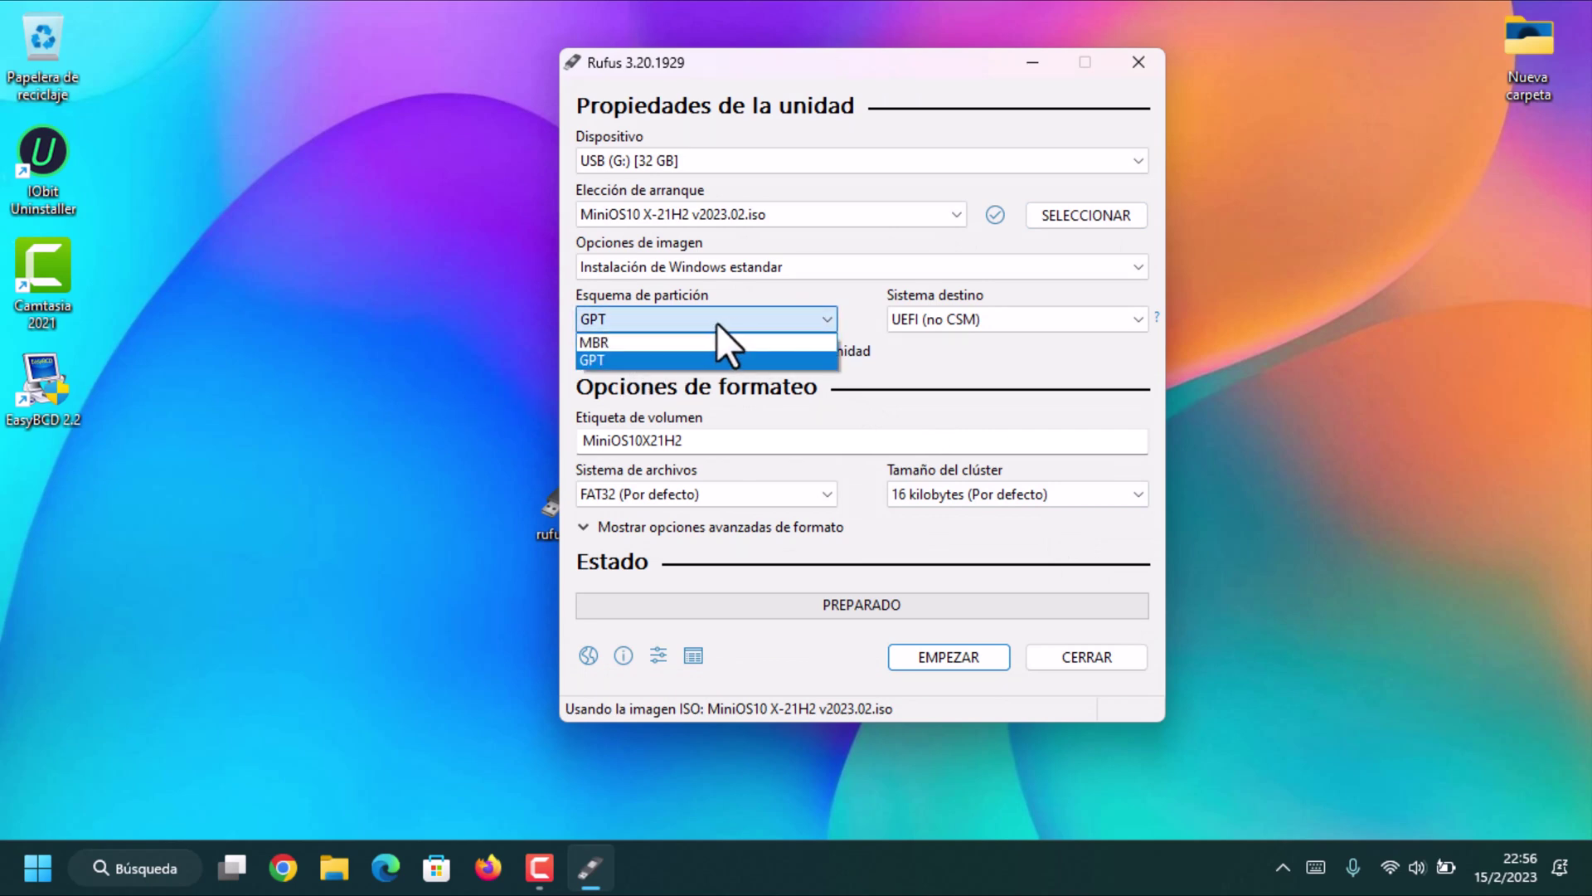
left_click(663, 342)
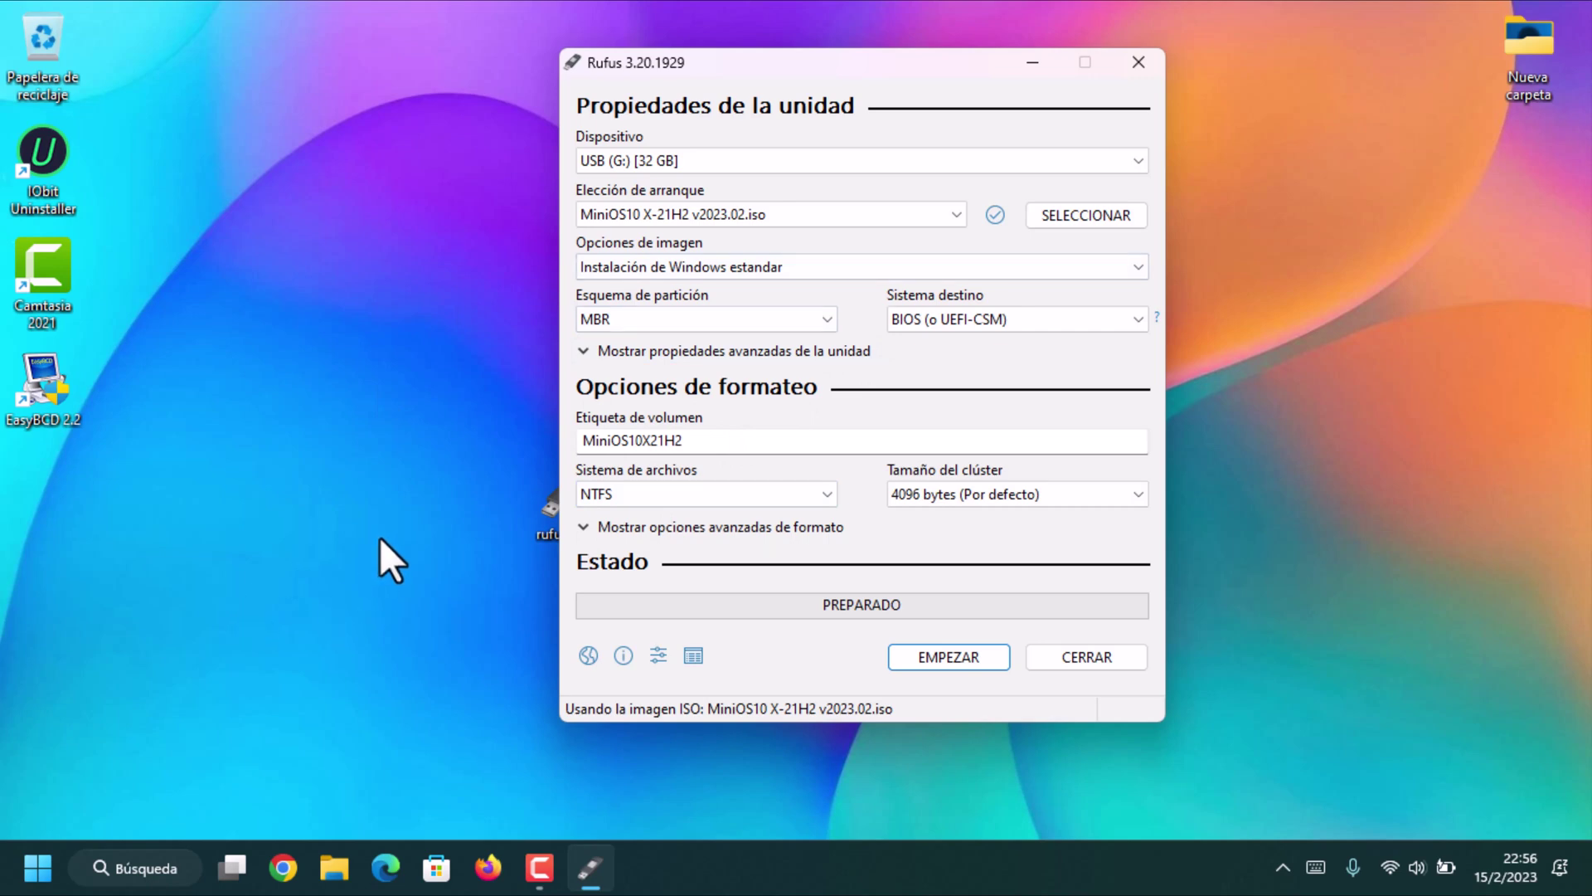
Open Disk Management and check the partition style of Disk 0 in the volume information of its properties.
left_click(38, 867)
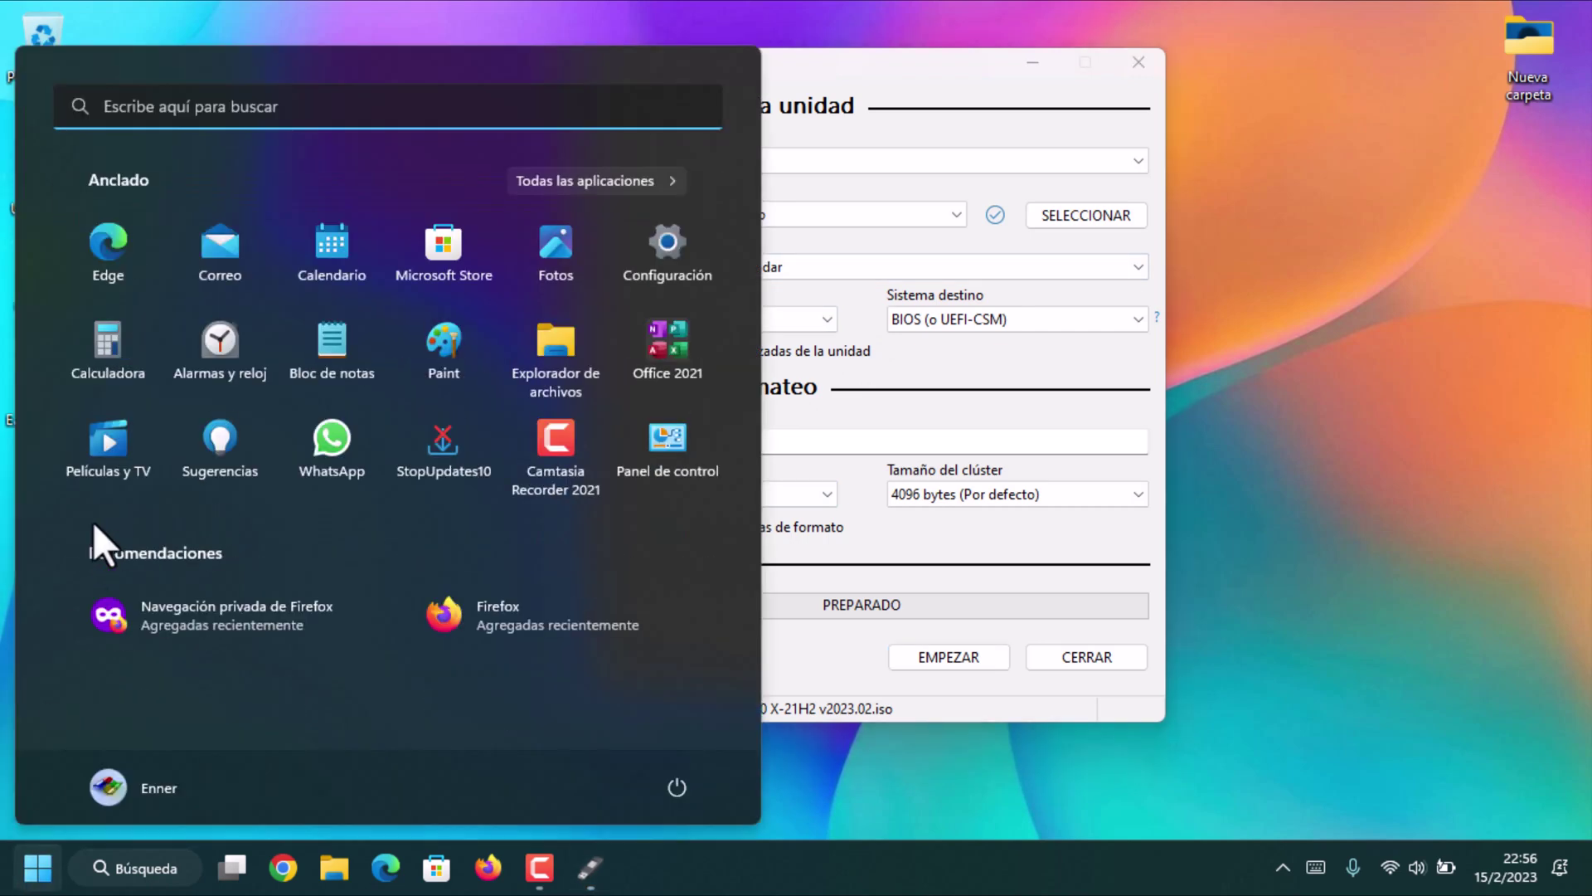
right_click(36, 871)
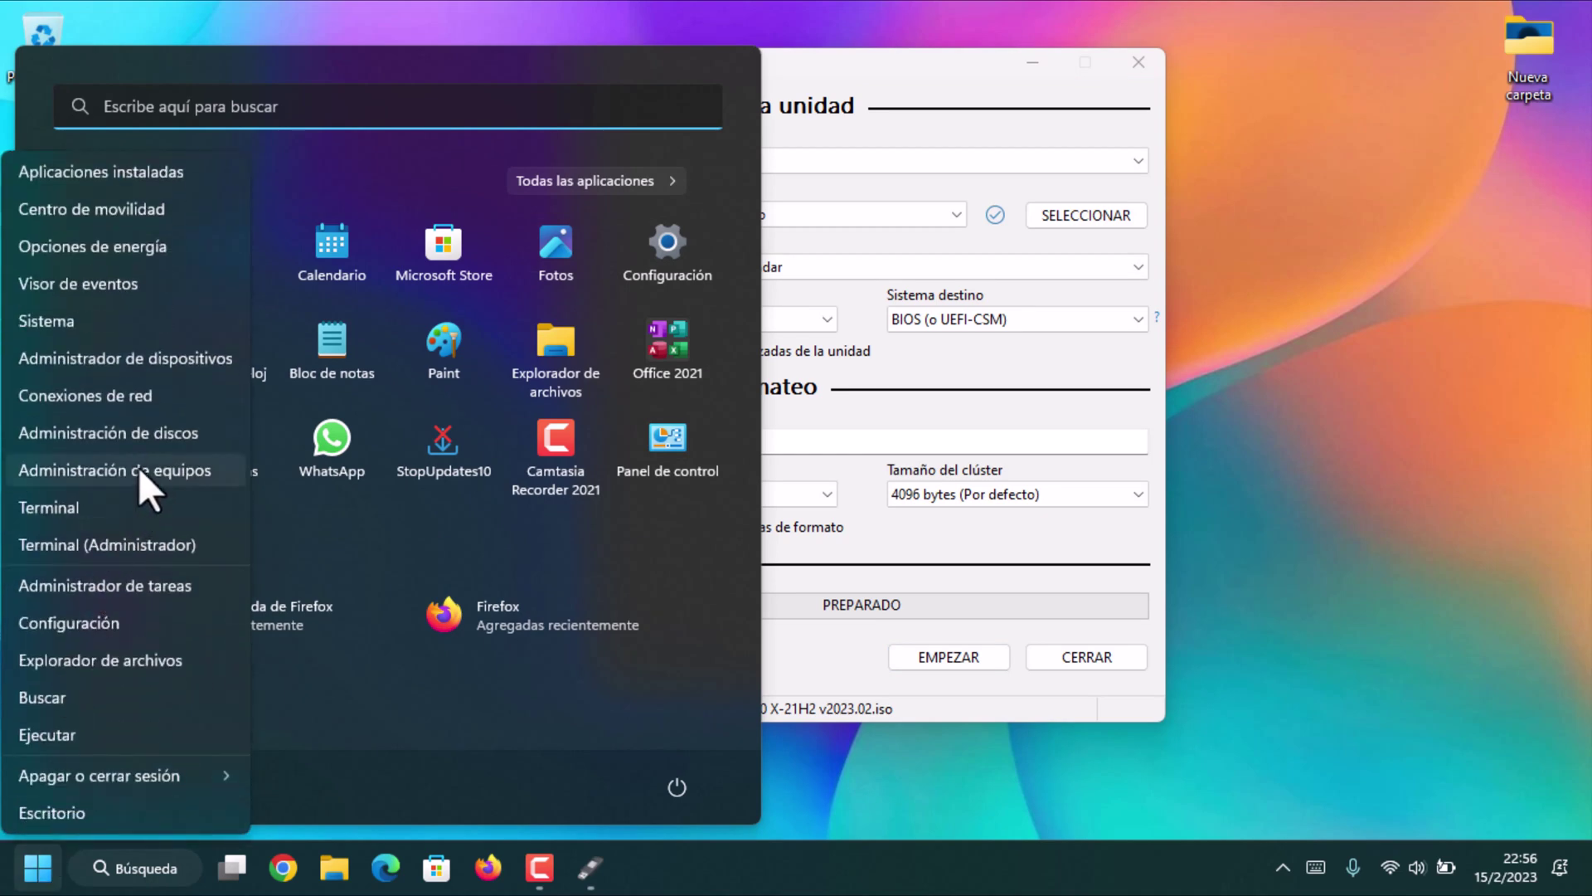
key("Escape")
key("Escape")
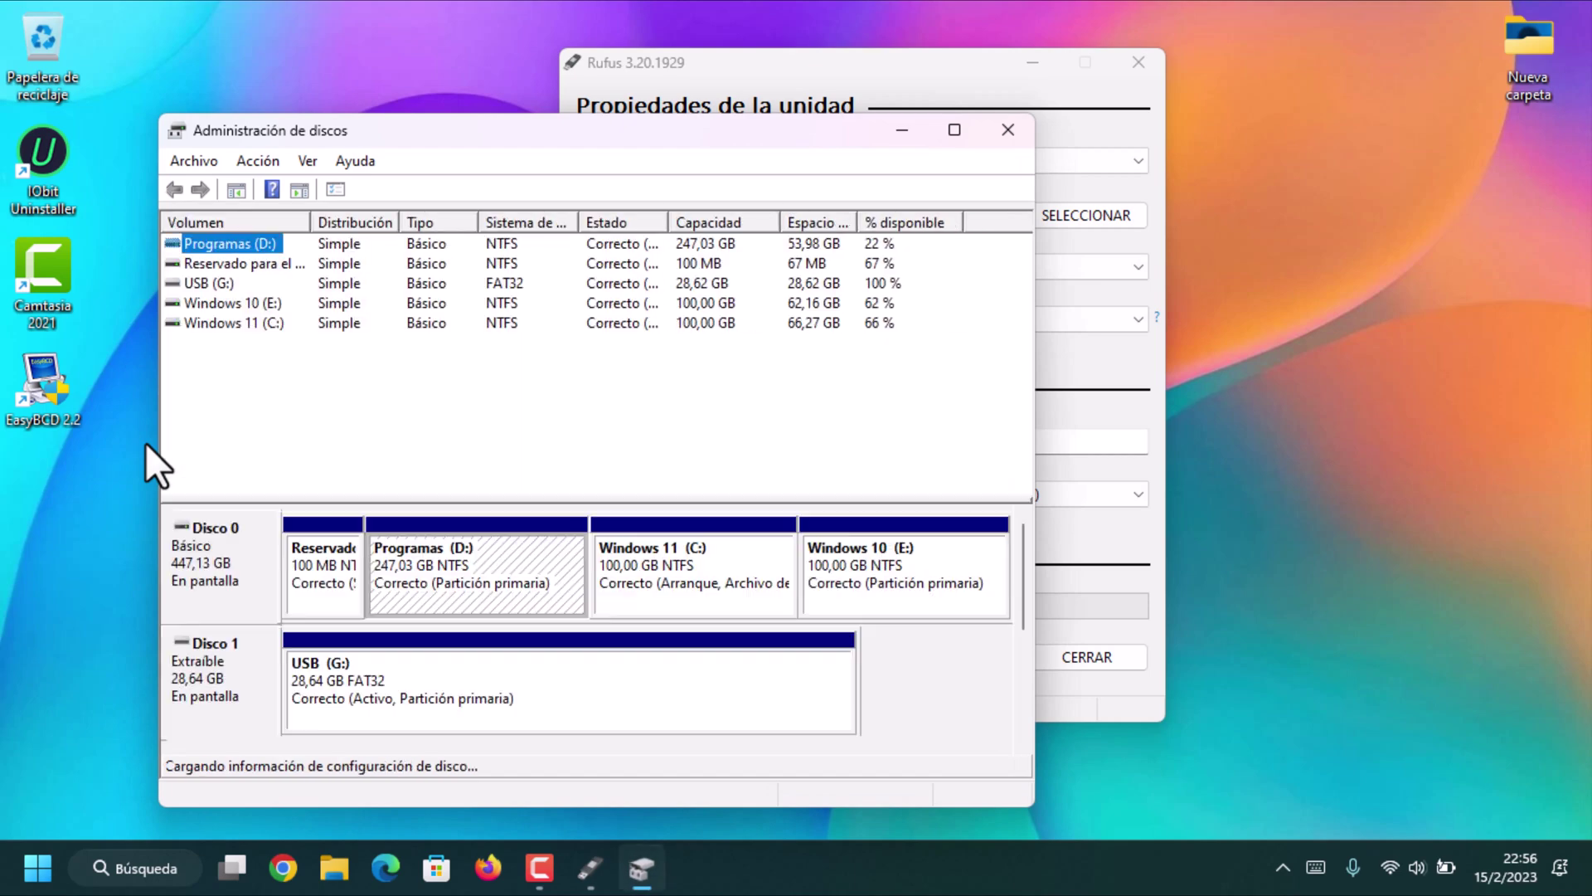
right_click(211, 550)
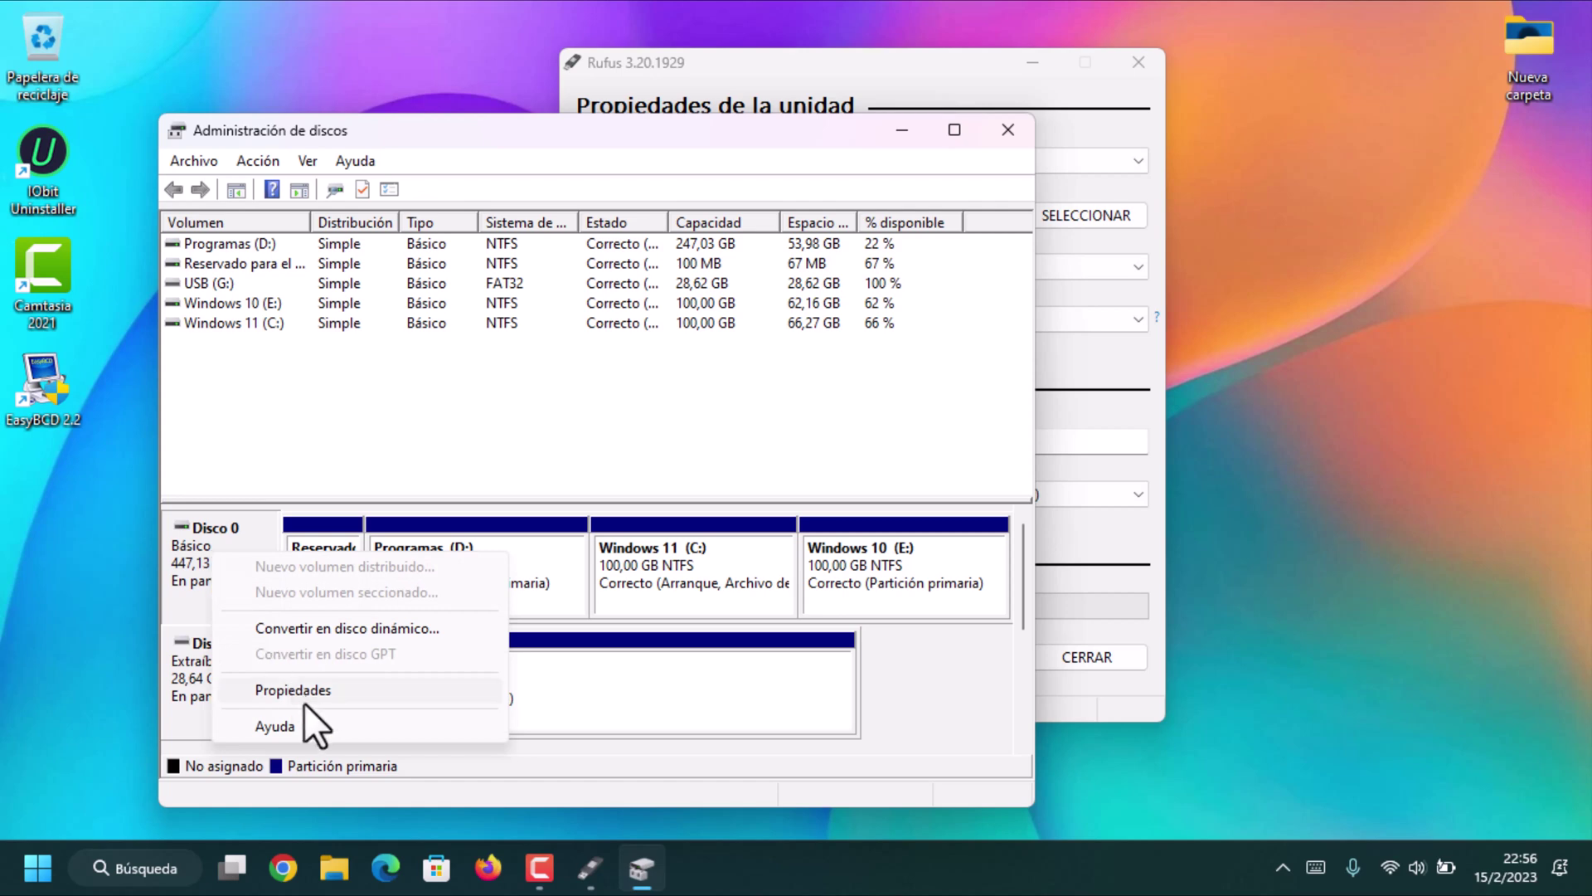
left_click(310, 695)
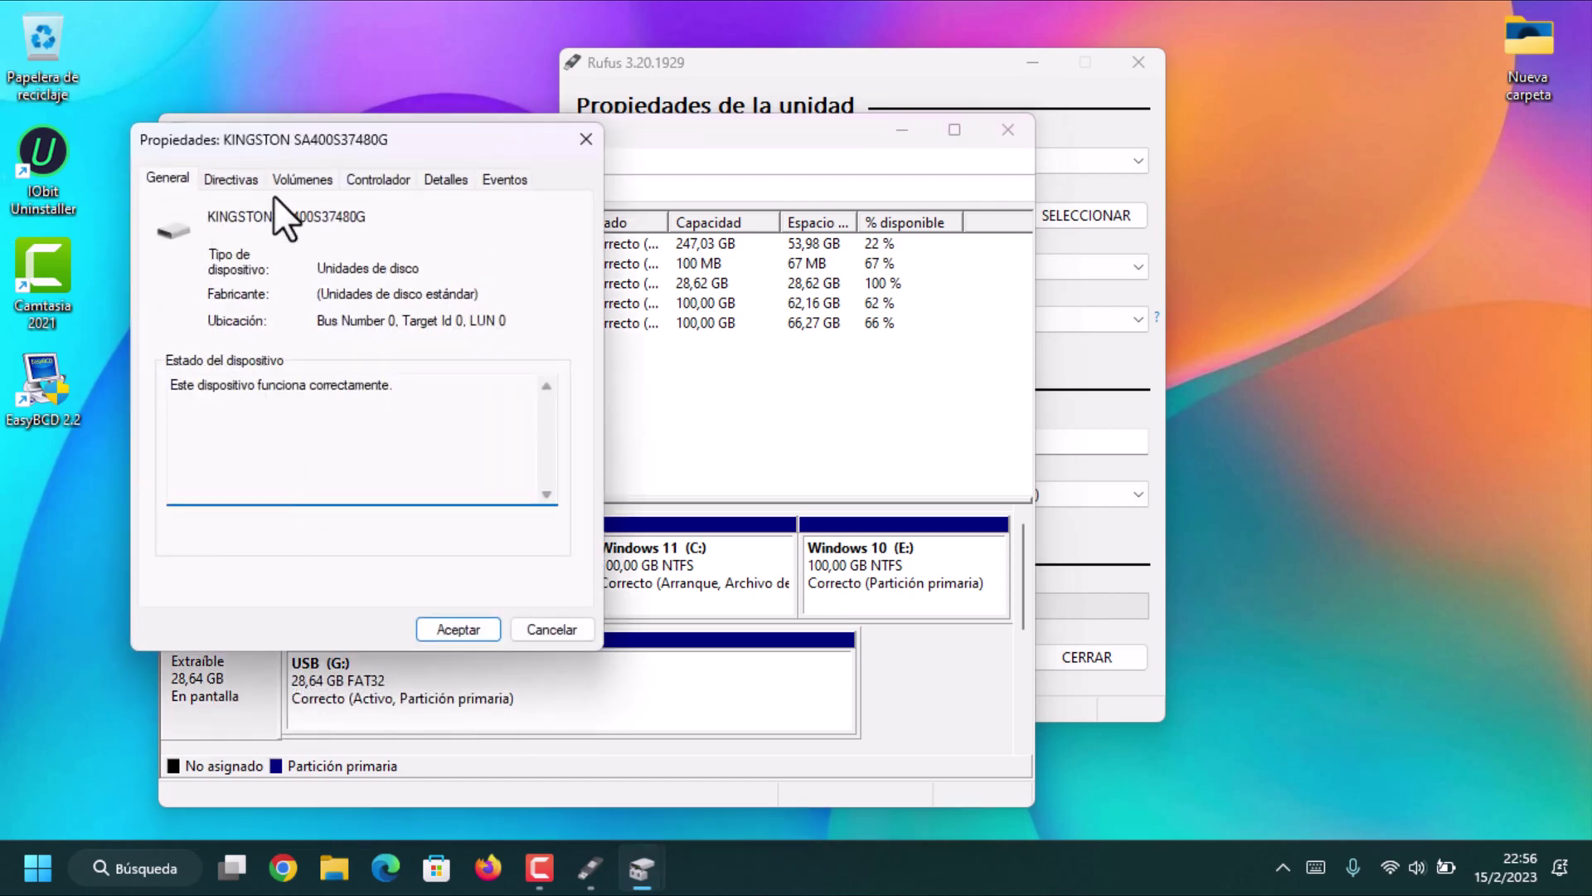
left_click(311, 178)
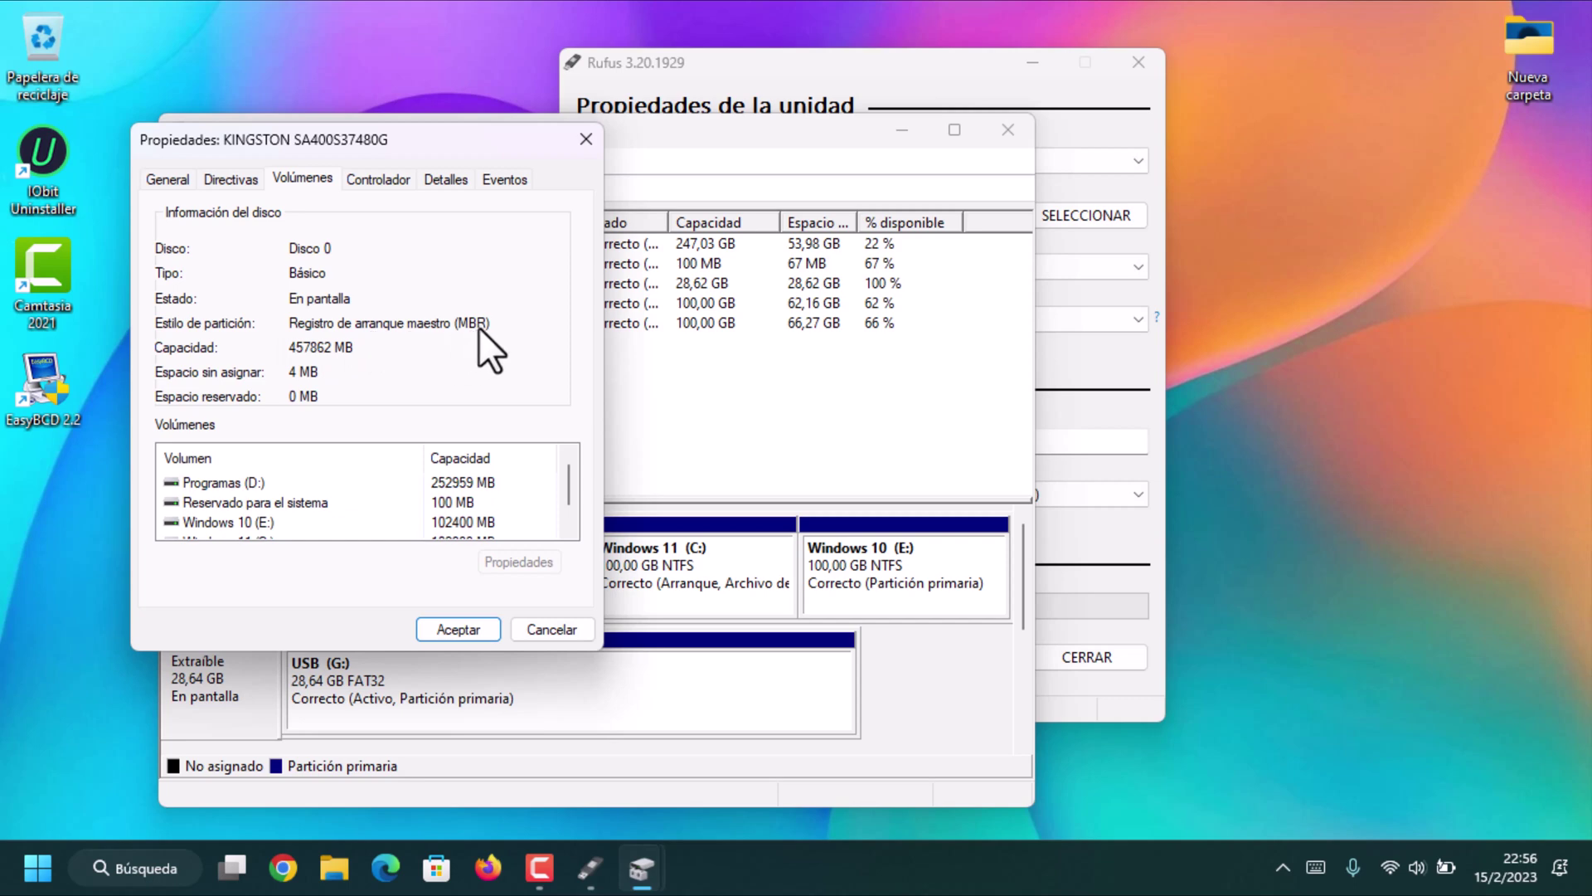
Switch back to Rufus, try the GPT partition scheme for the USB drive, and return it to MBR.
left_click(1127, 383)
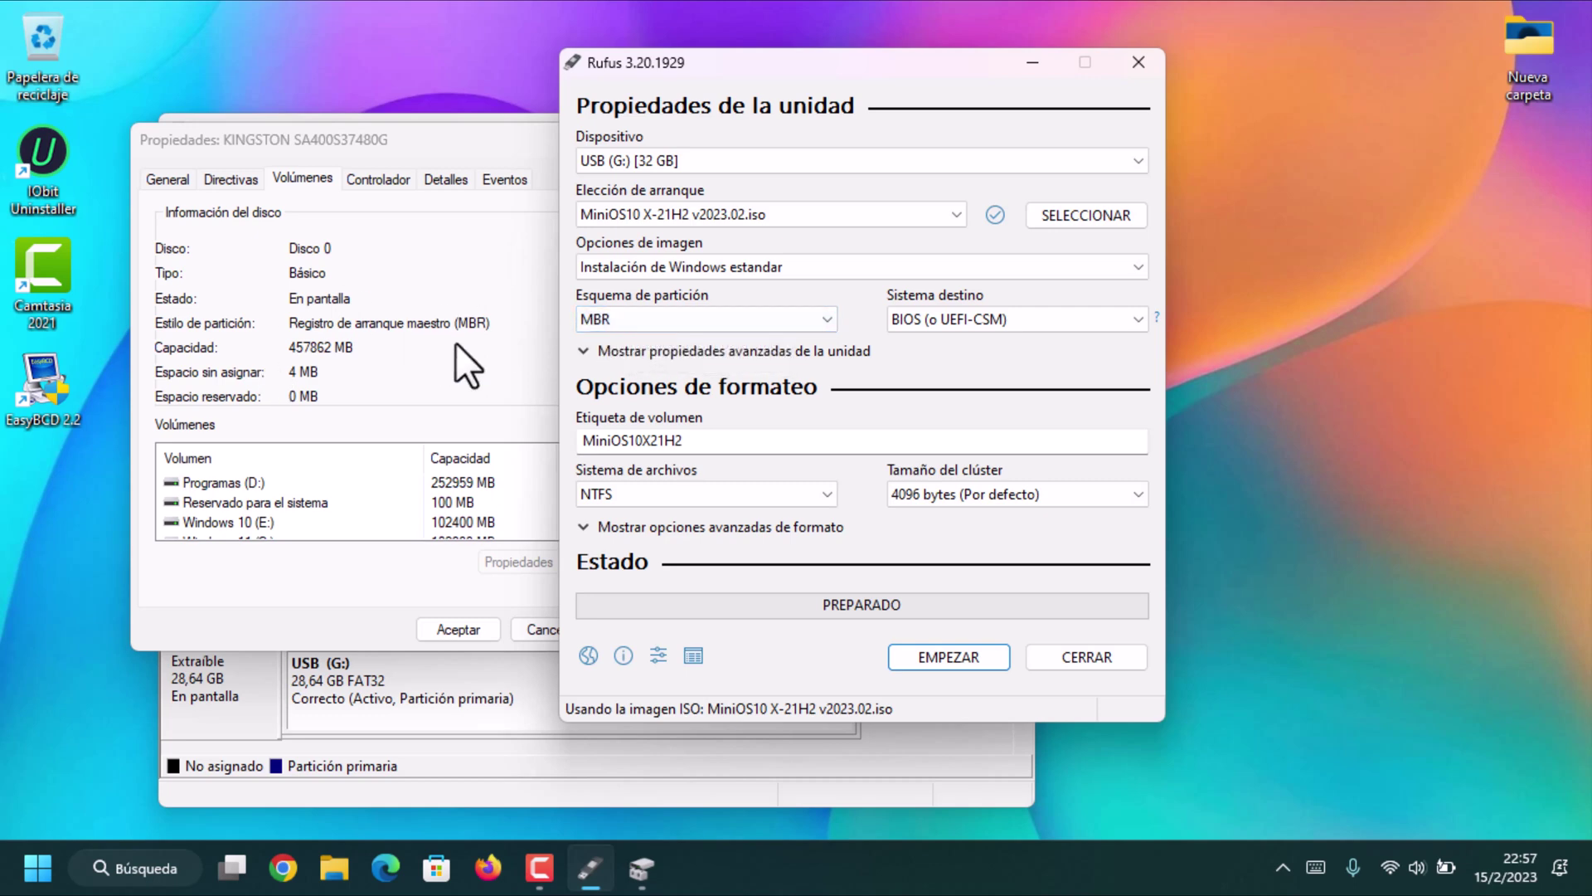
left_click(723, 323)
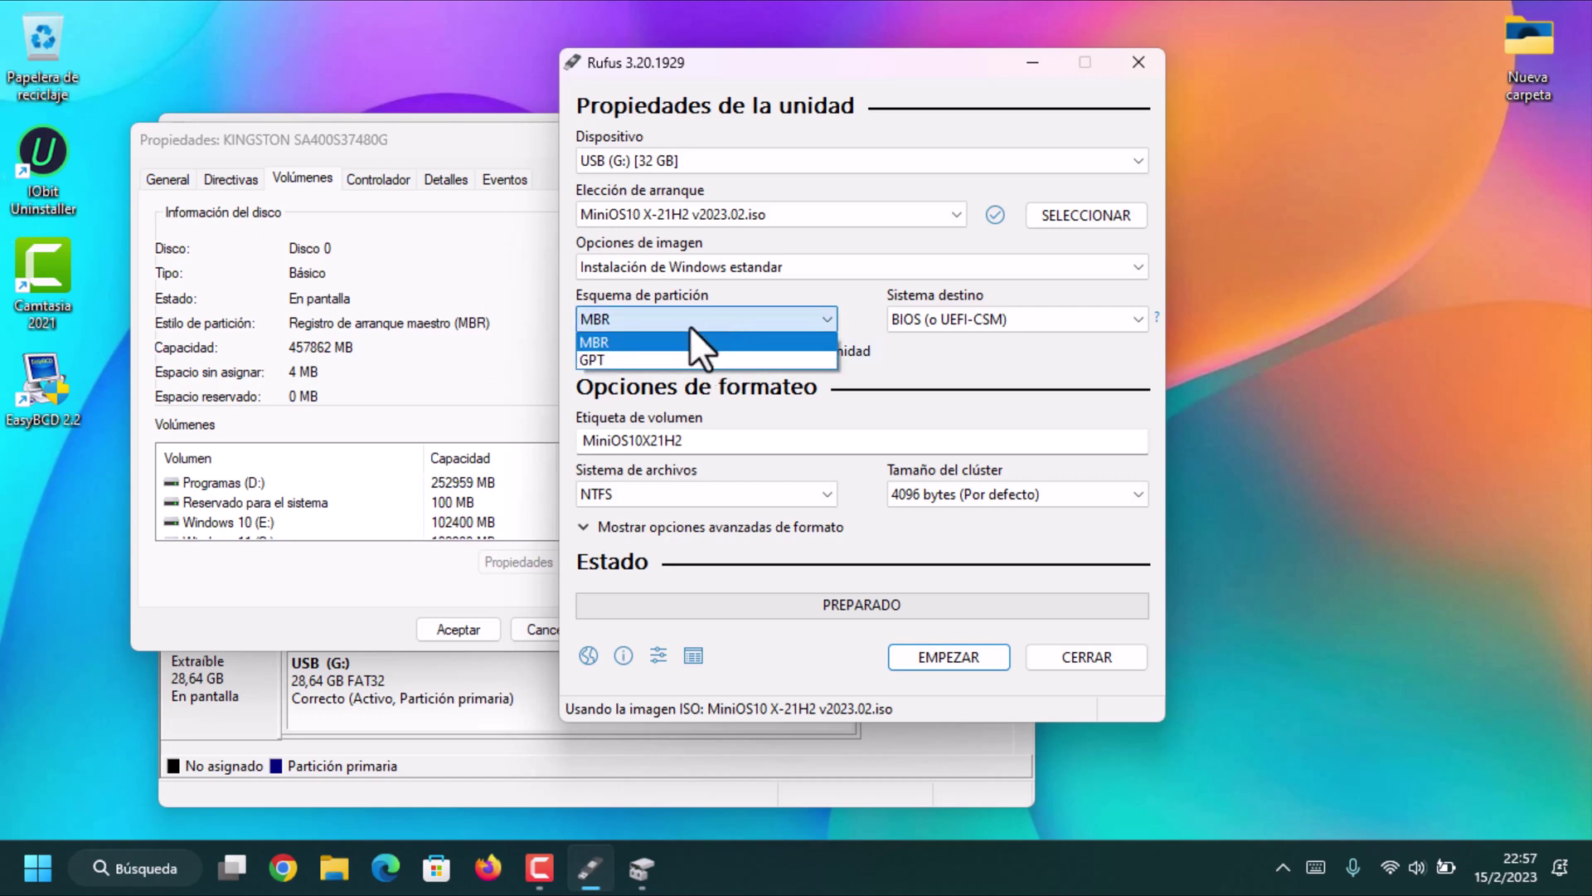
left_click(645, 357)
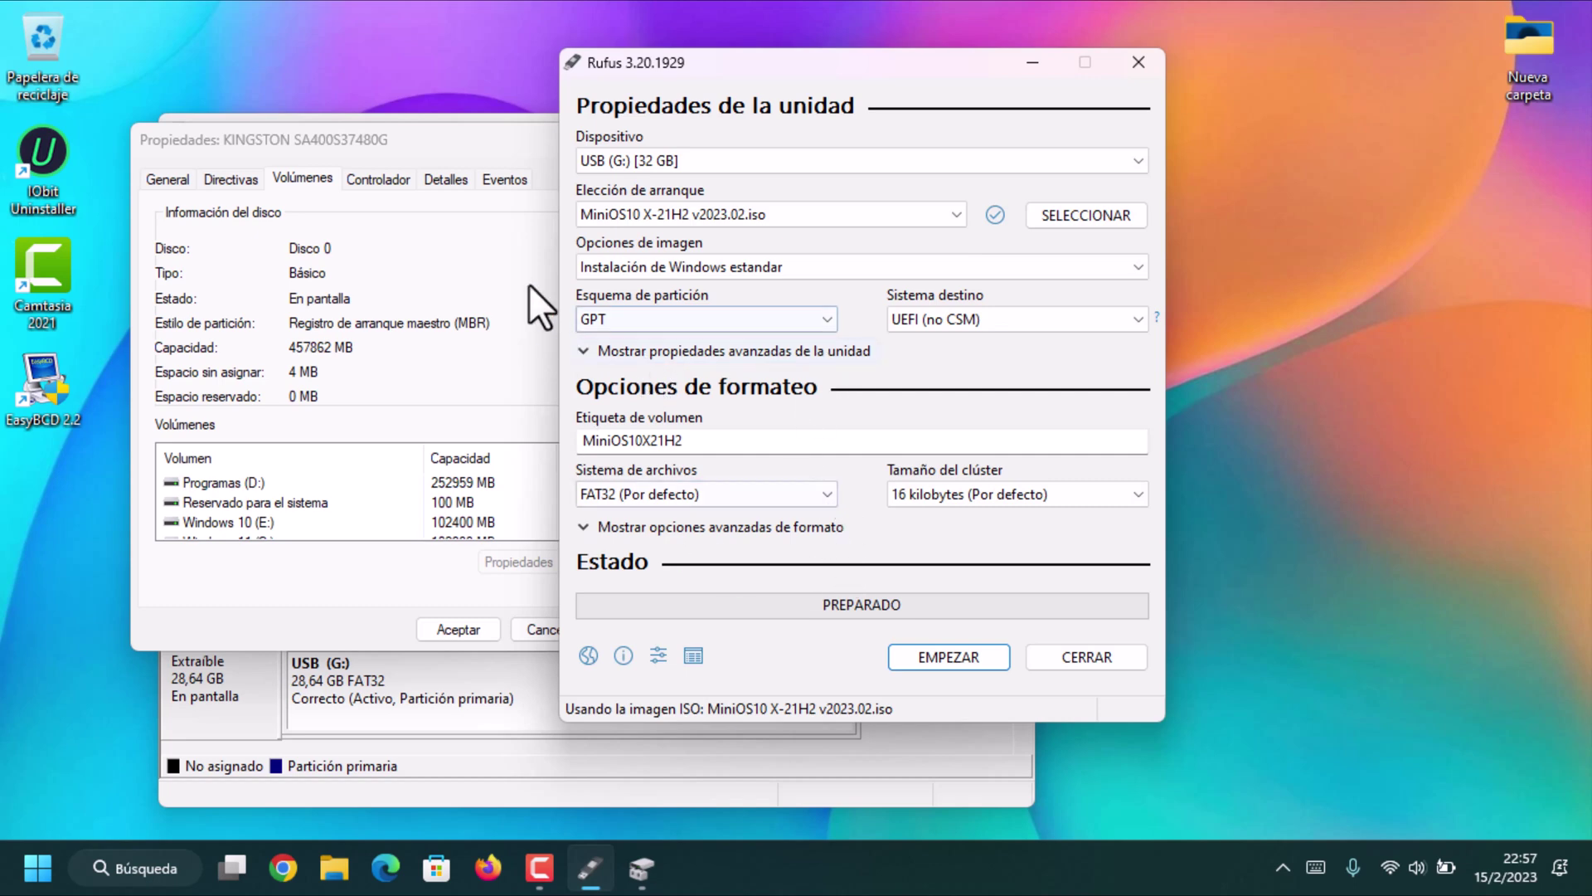
left_click(461, 277)
left_click(936, 376)
left_click(728, 326)
left_click(680, 342)
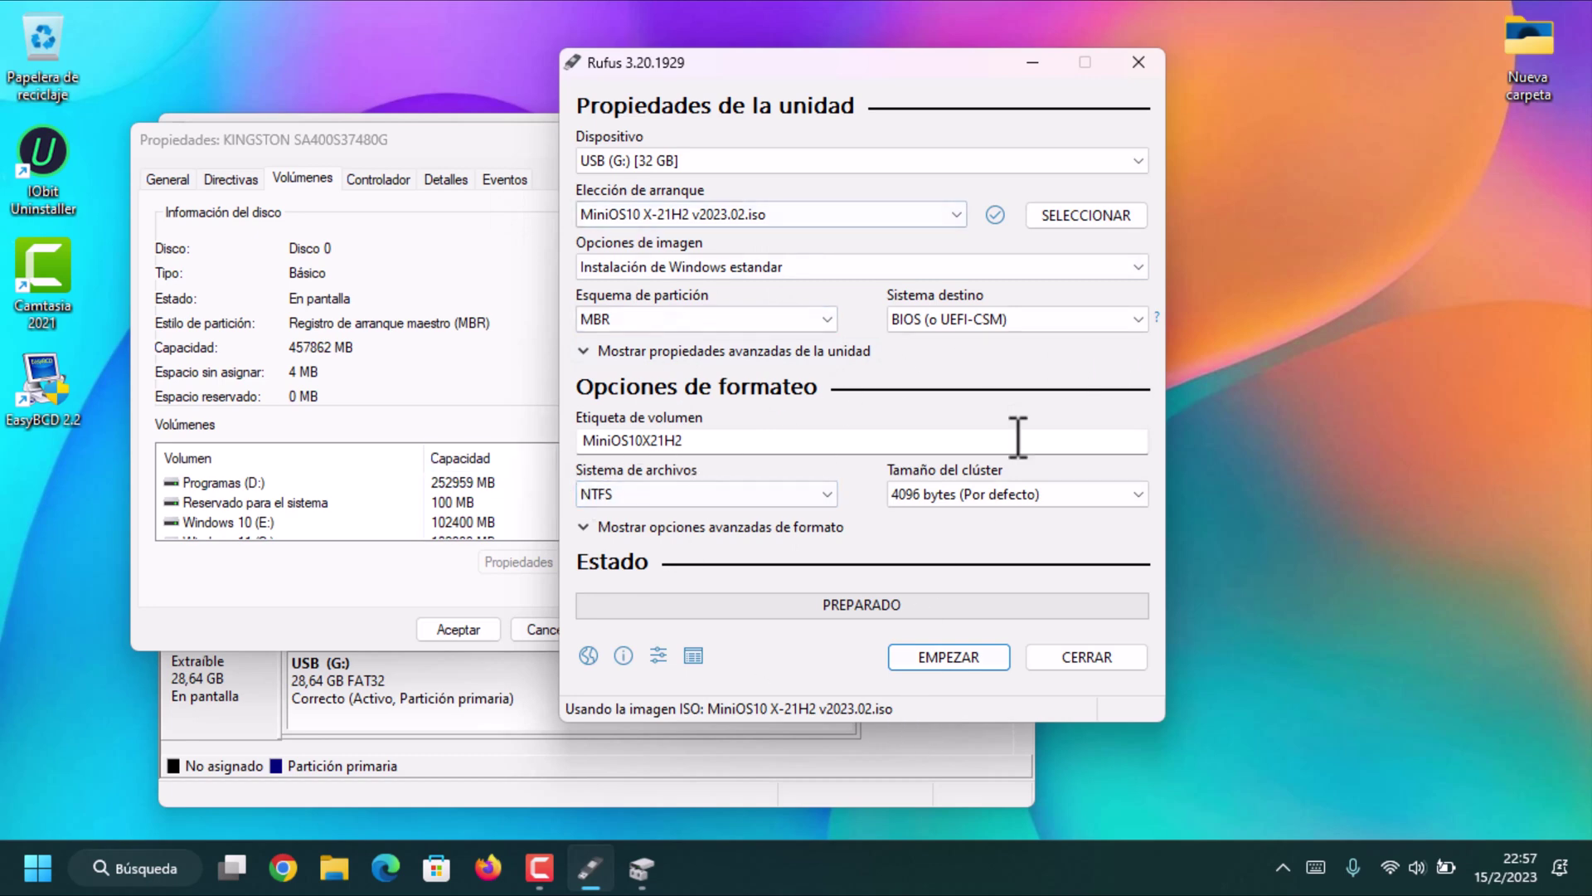
Write the MiniOS10 image to the USB drive, accepting the erasure of all its data, and close Rufus.
left_click(949, 655)
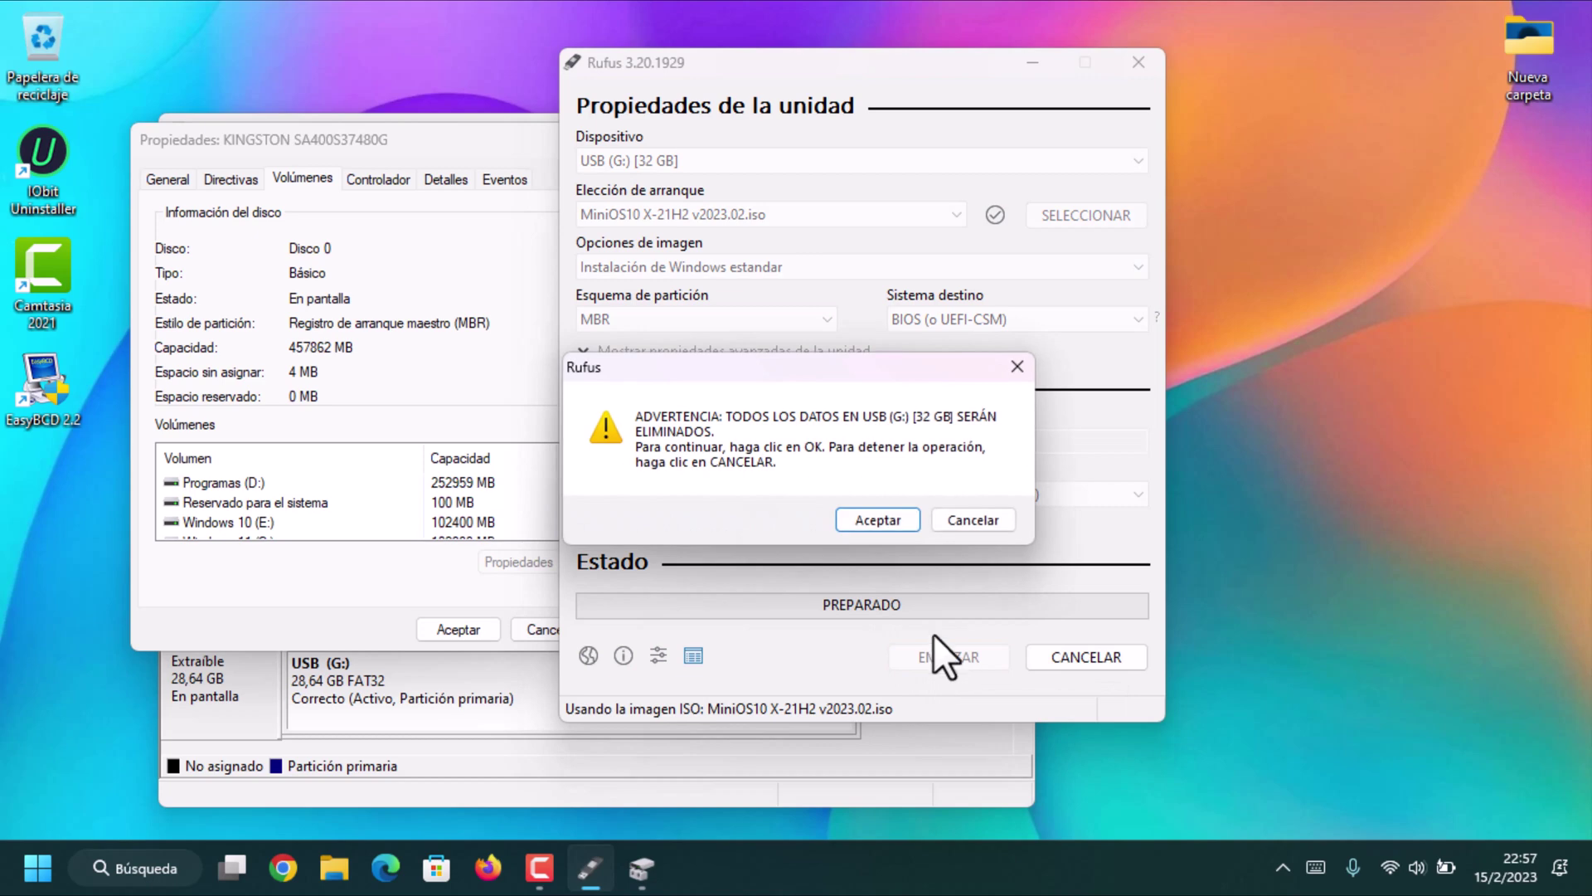
left_click(881, 519)
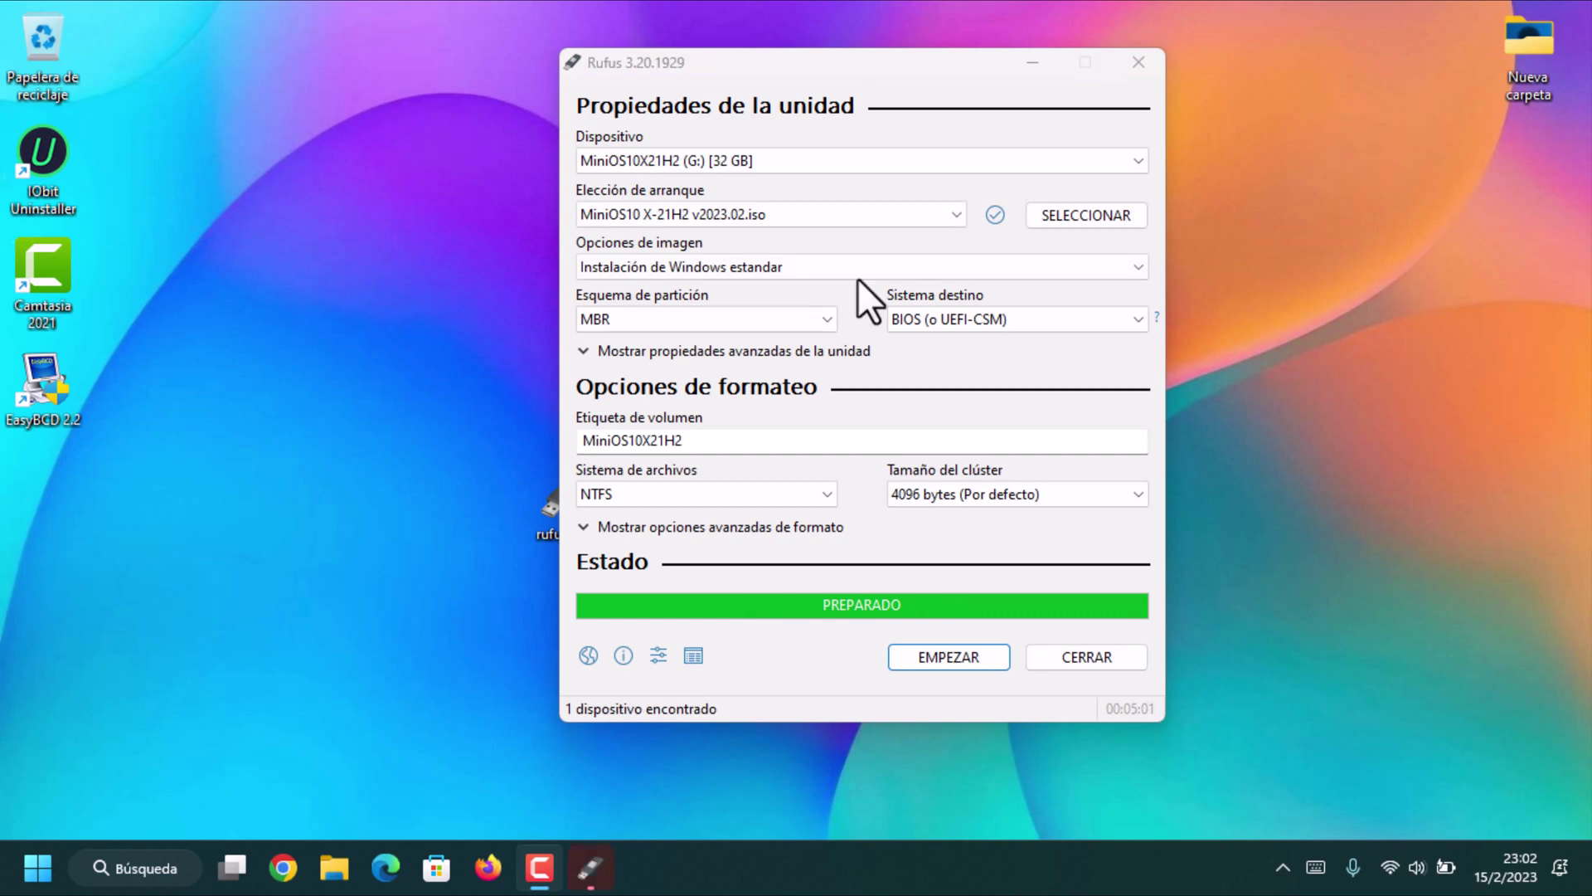
left_click(1072, 657)
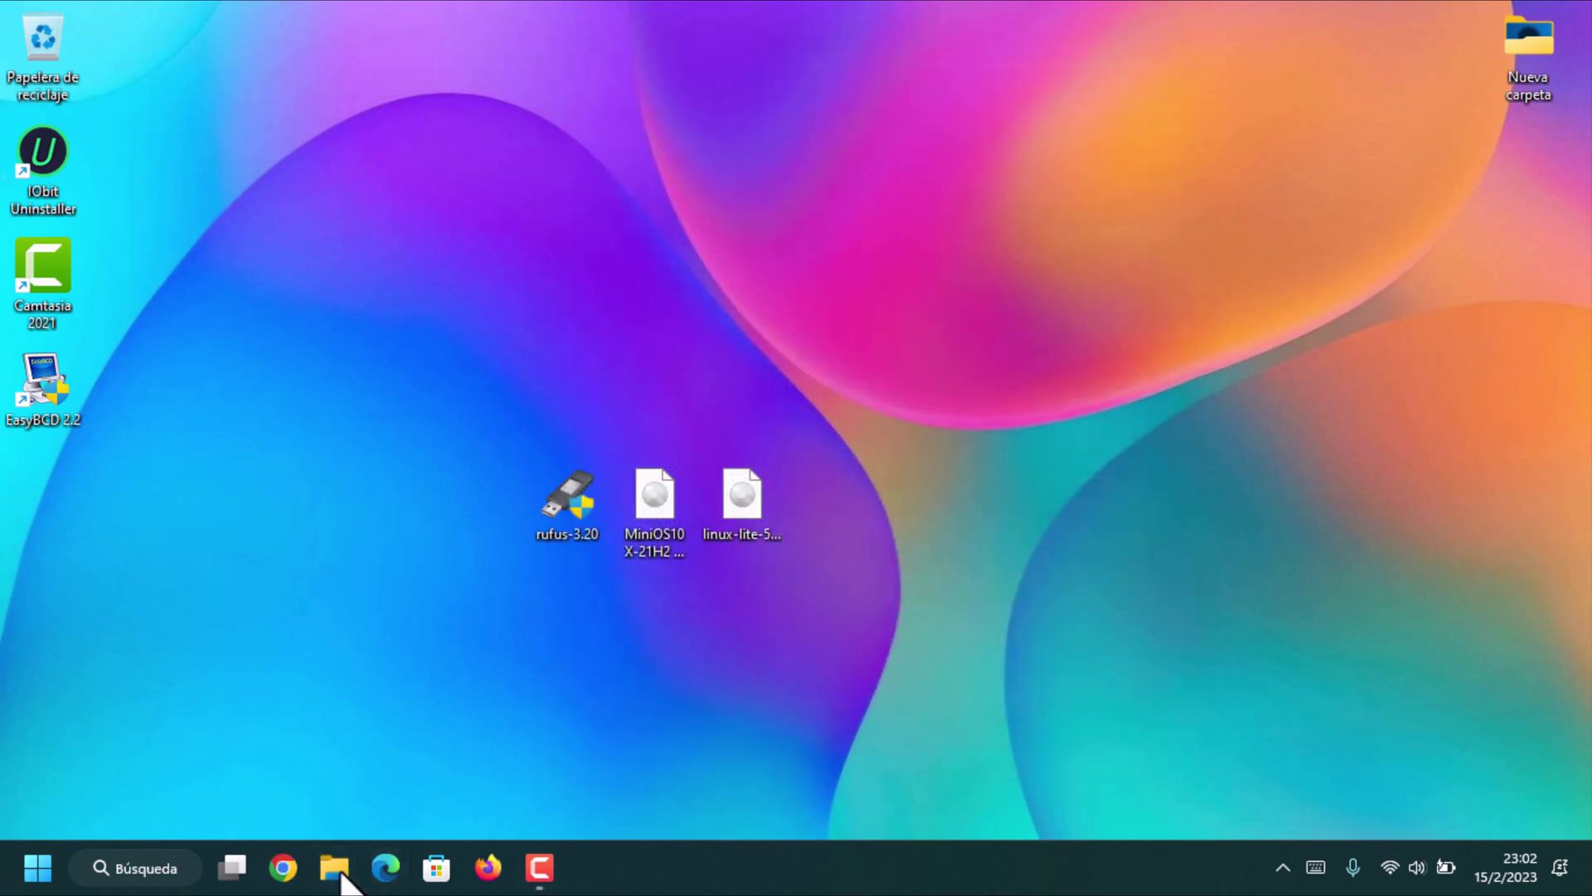
Examine the MiniOS10X21H2 (G:) drive and its boot folder in File Explorer, and close the window.
left_click(335, 867)
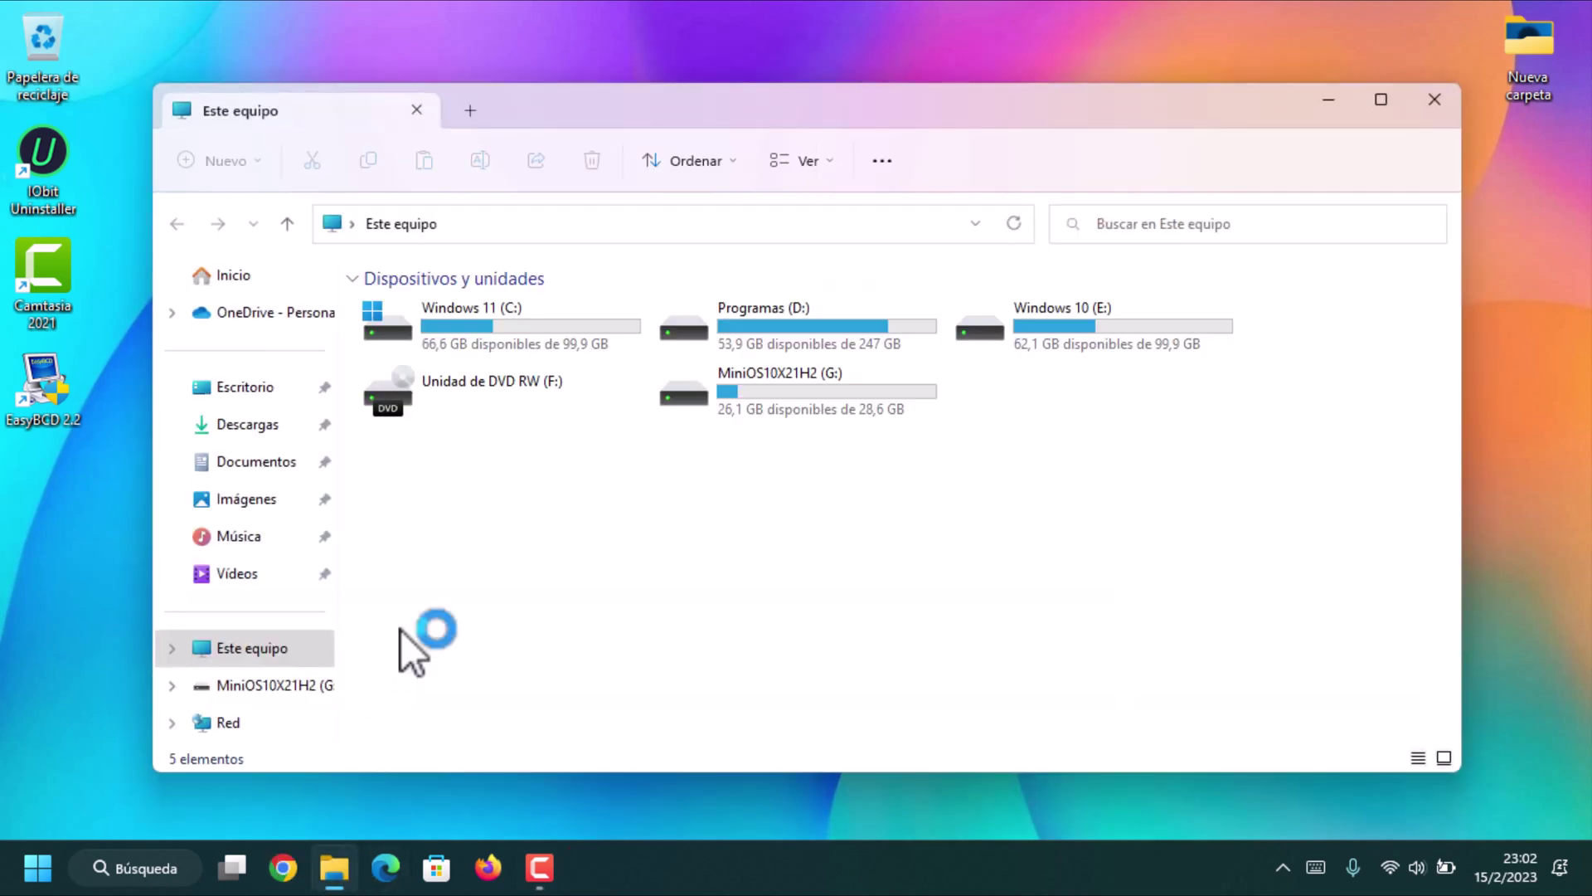
double_click(776, 394)
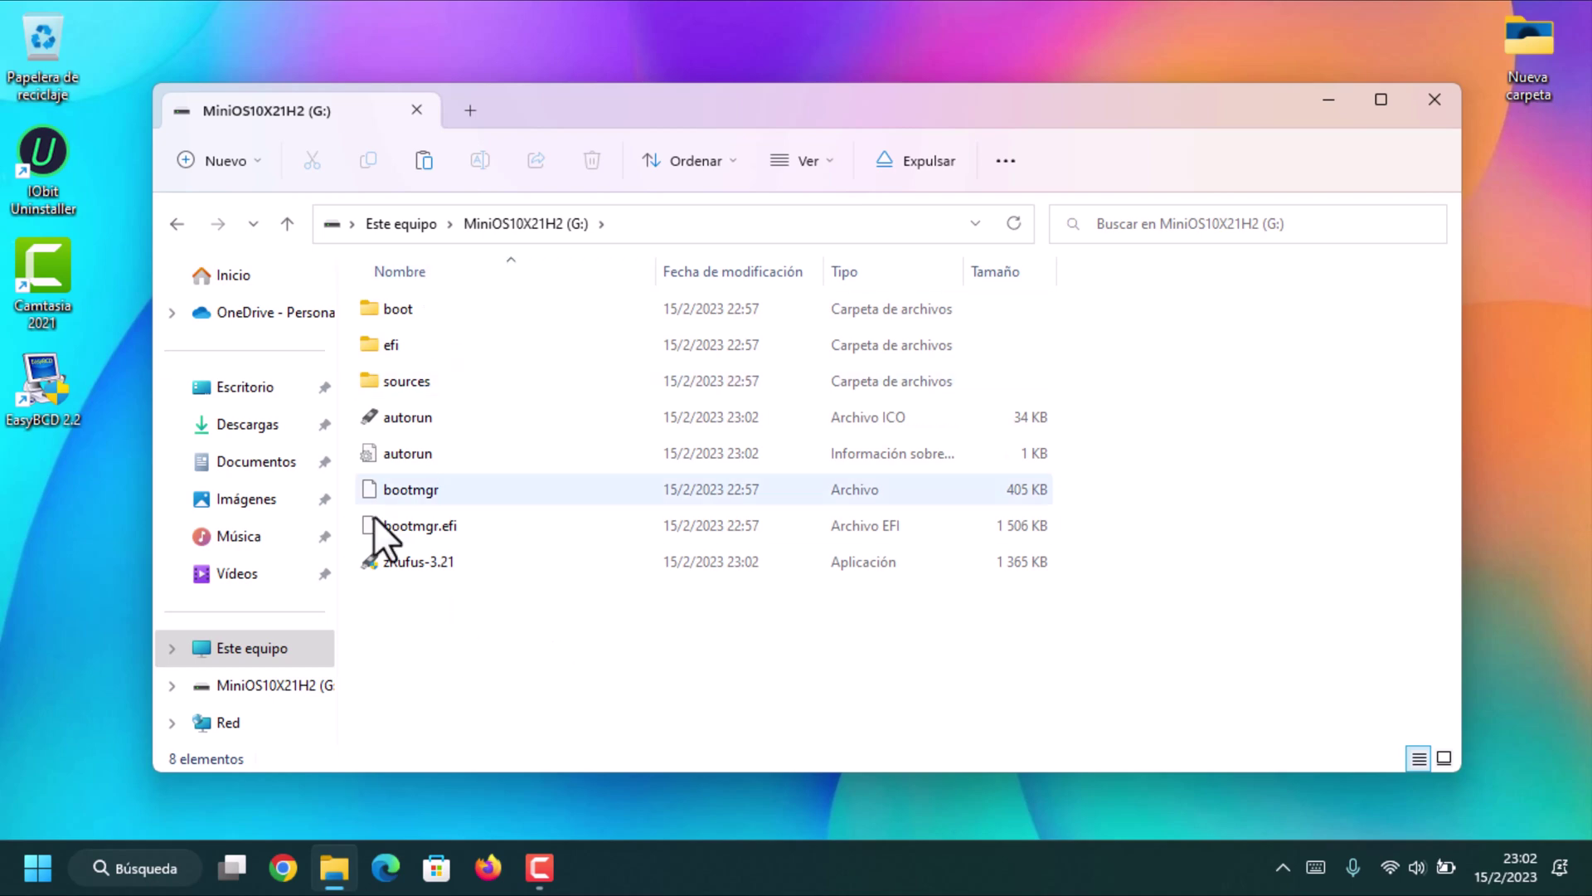
double_click(388, 310)
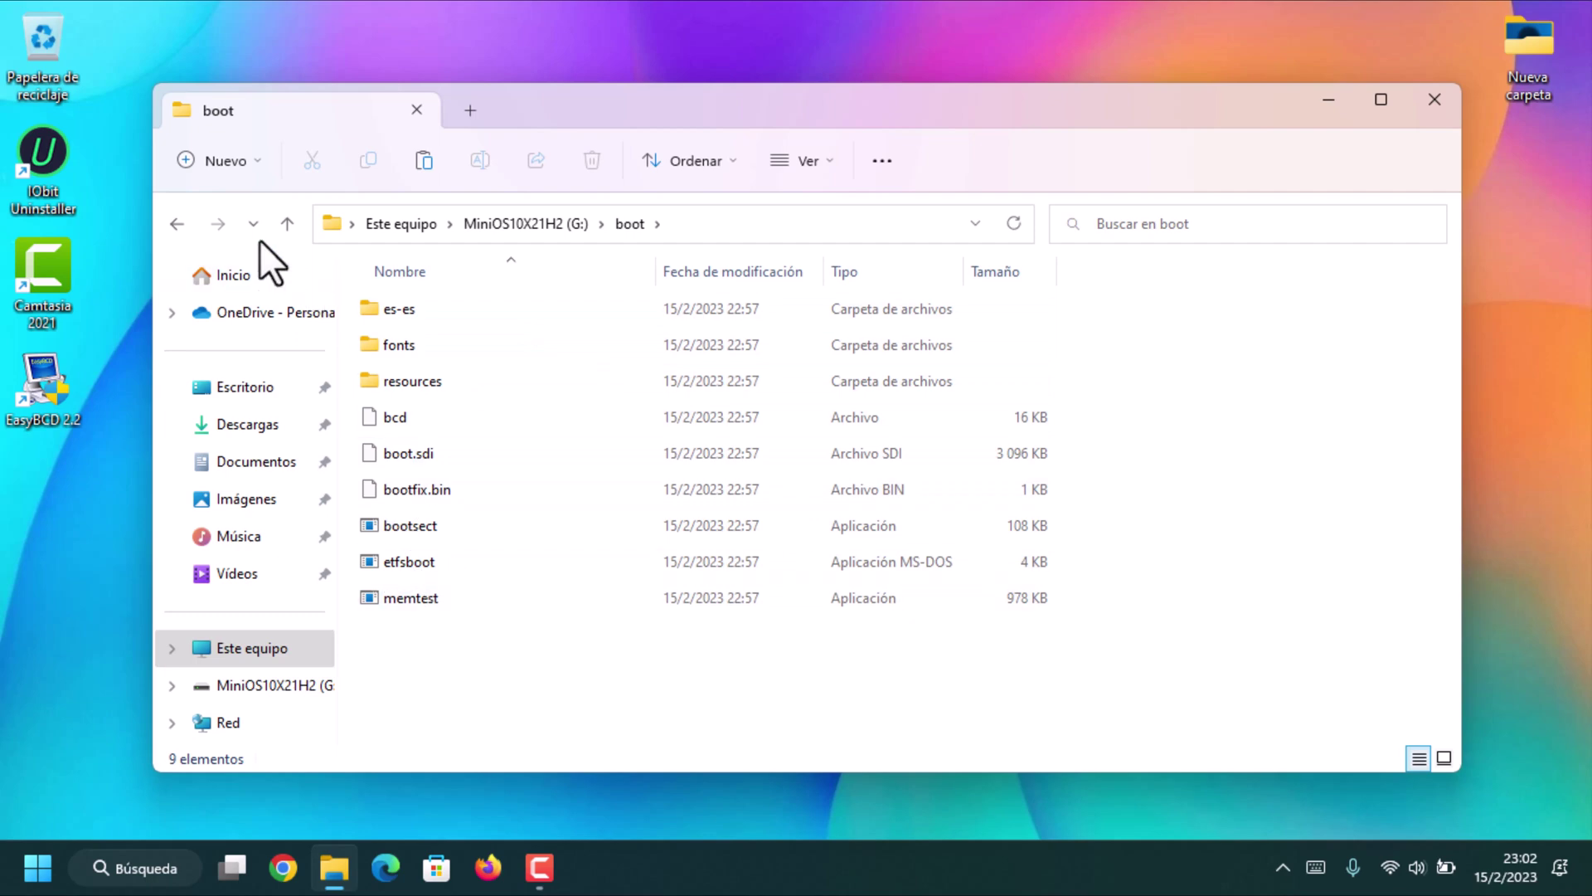
left_click(176, 224)
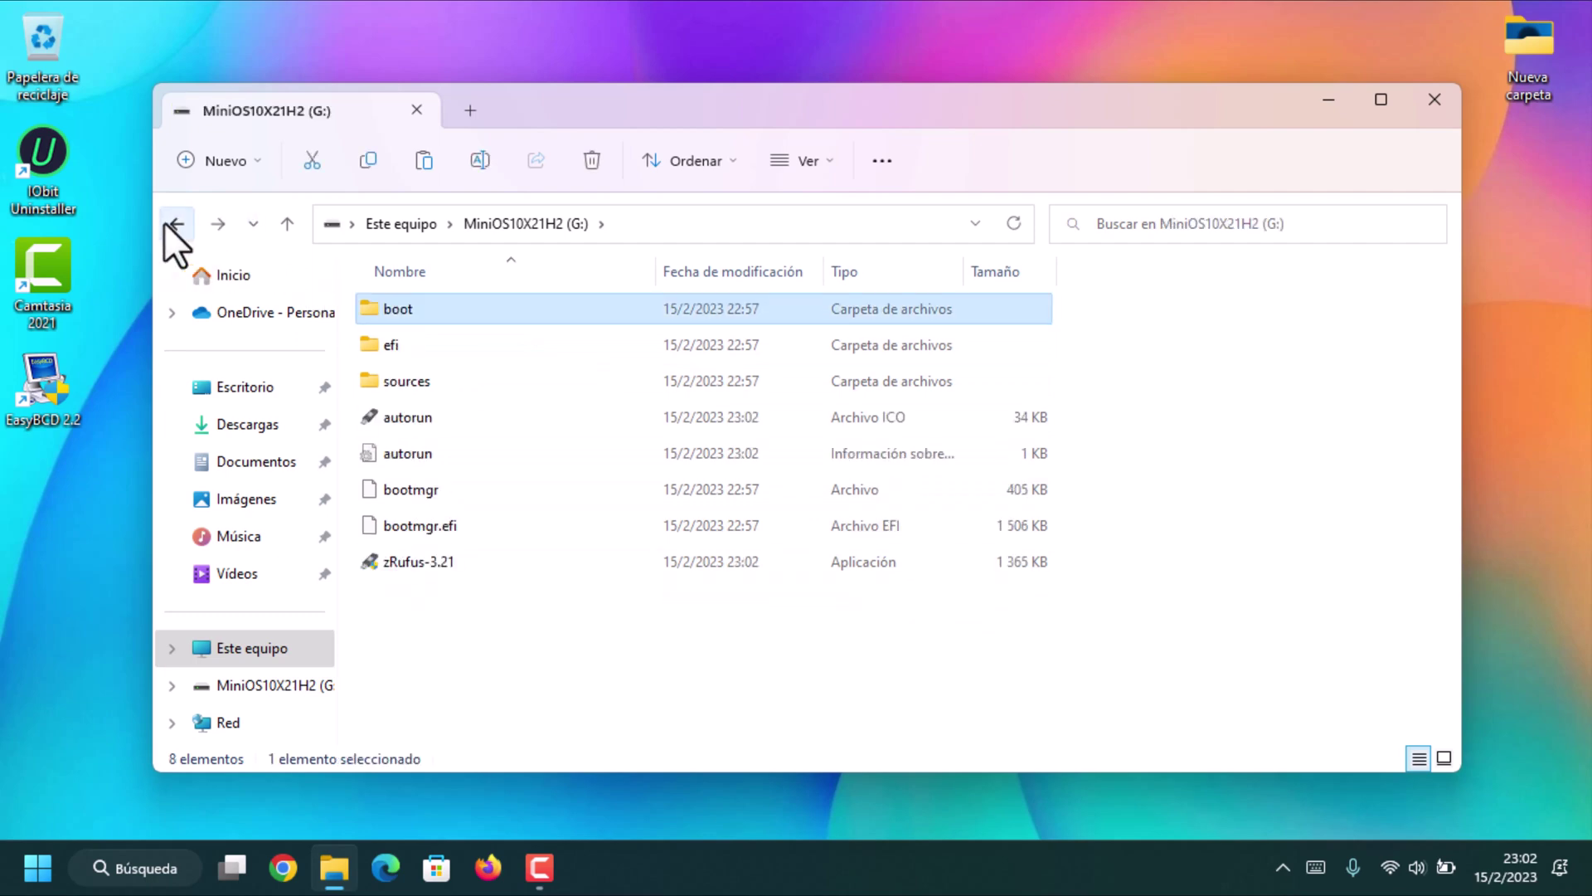
left_click(1433, 99)
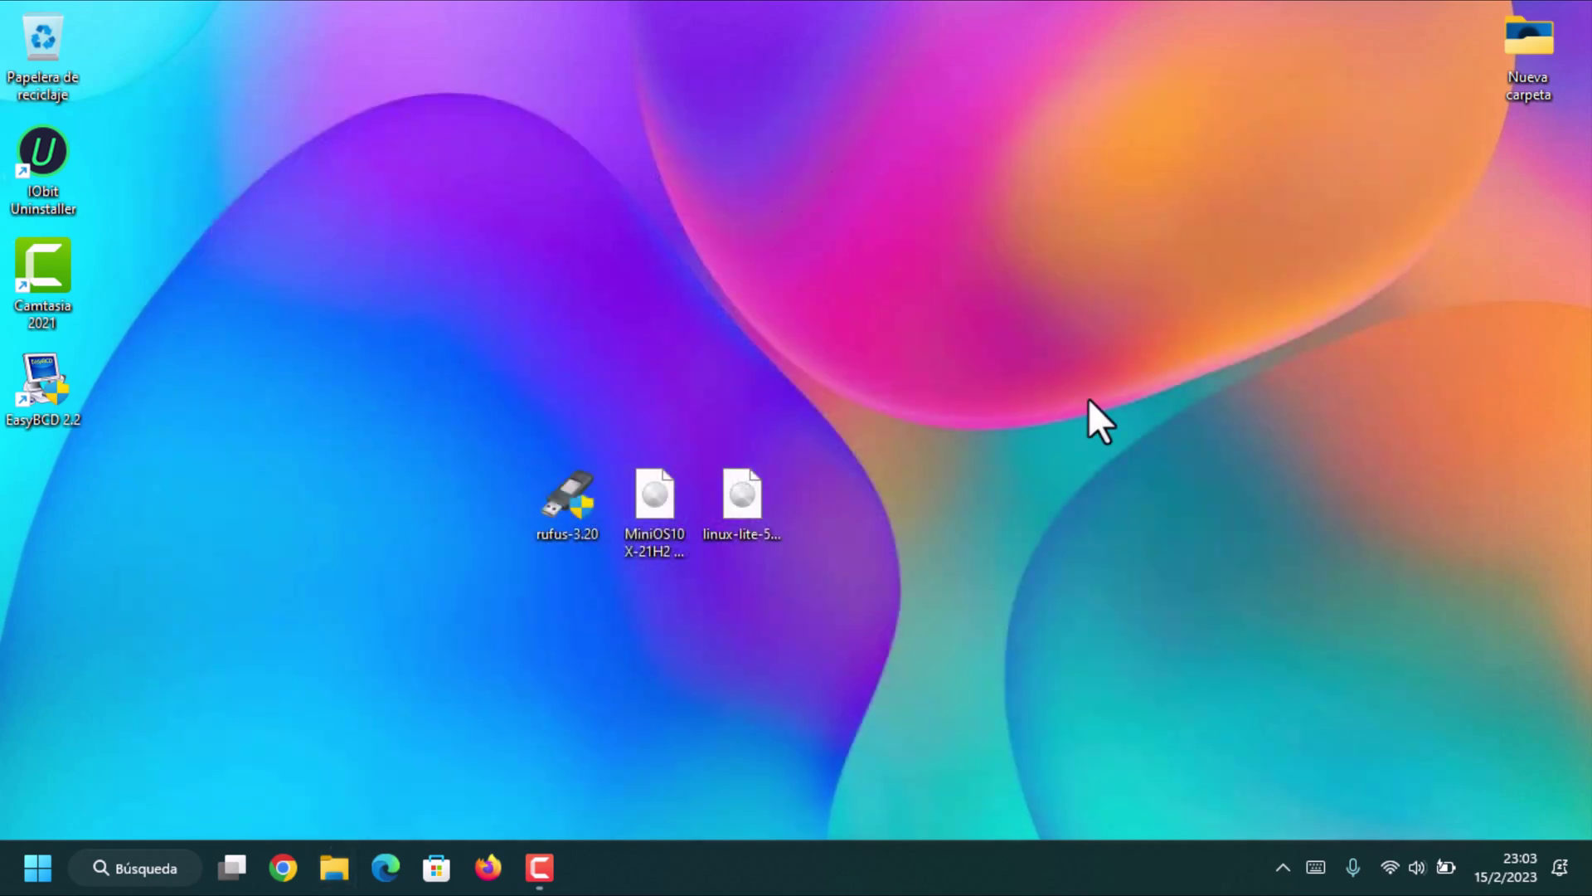